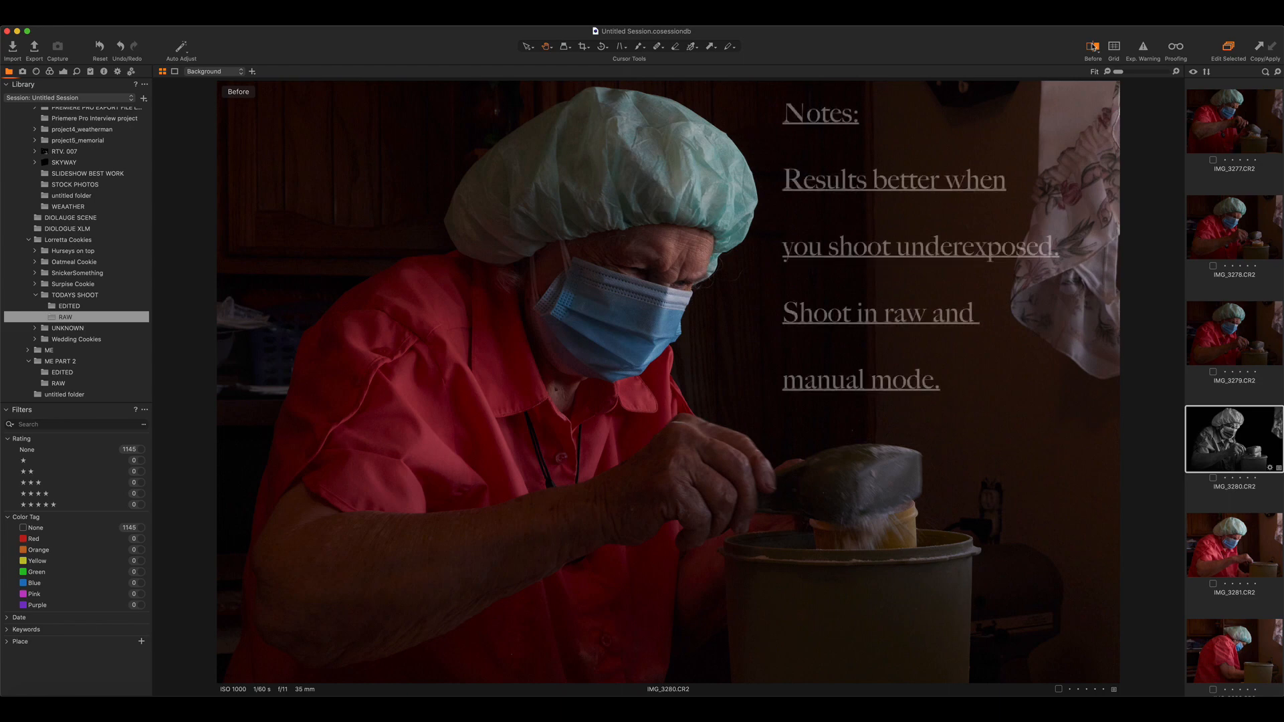
Step: Compare the edited black-and-white version of IMG_3280.CR2 with its unedited original
click(1093, 47)
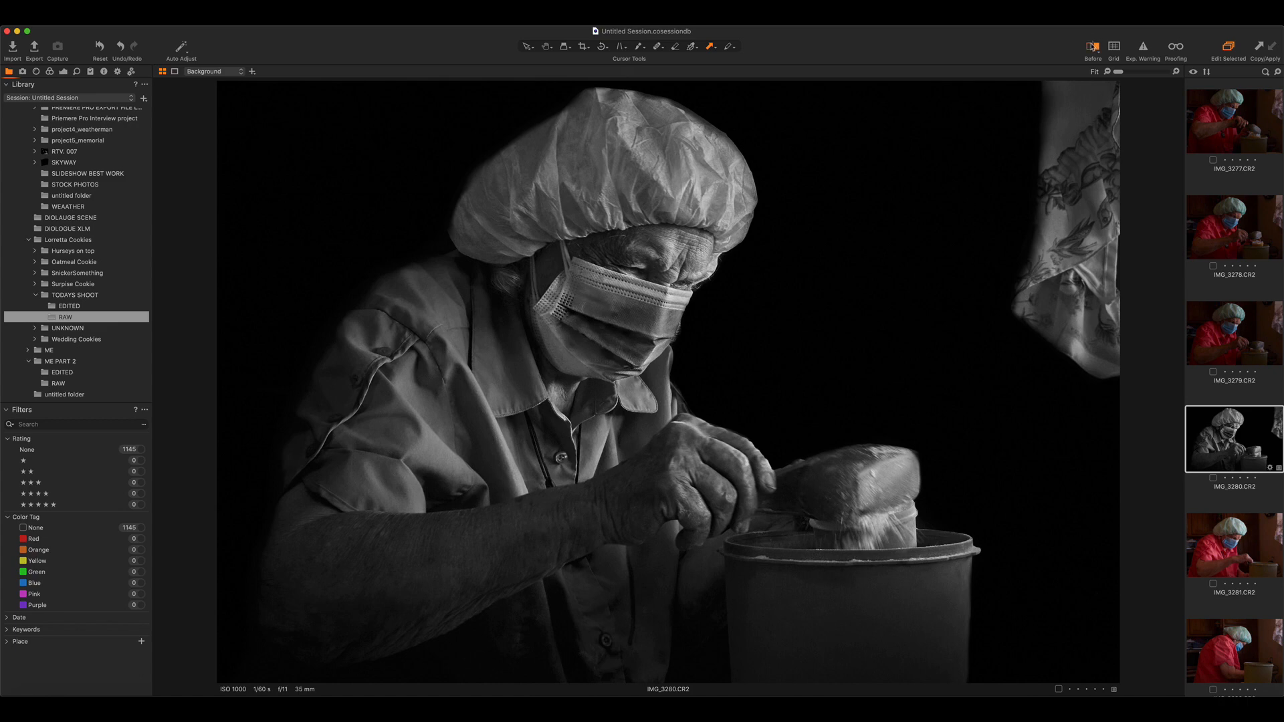
click(1092, 46)
click(1092, 46)
Step: Clone the IMG_3280.CR2 variant and reset all adjustments on the clone
right_click(1226, 442)
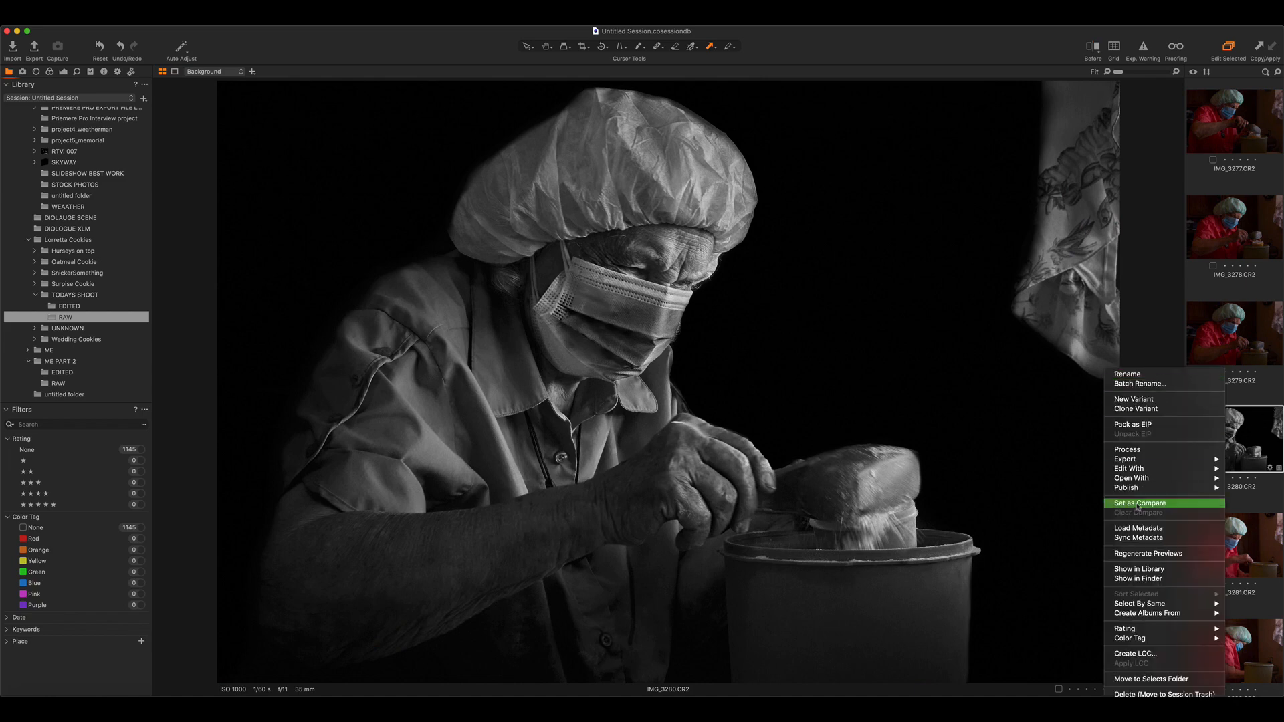
click(1157, 409)
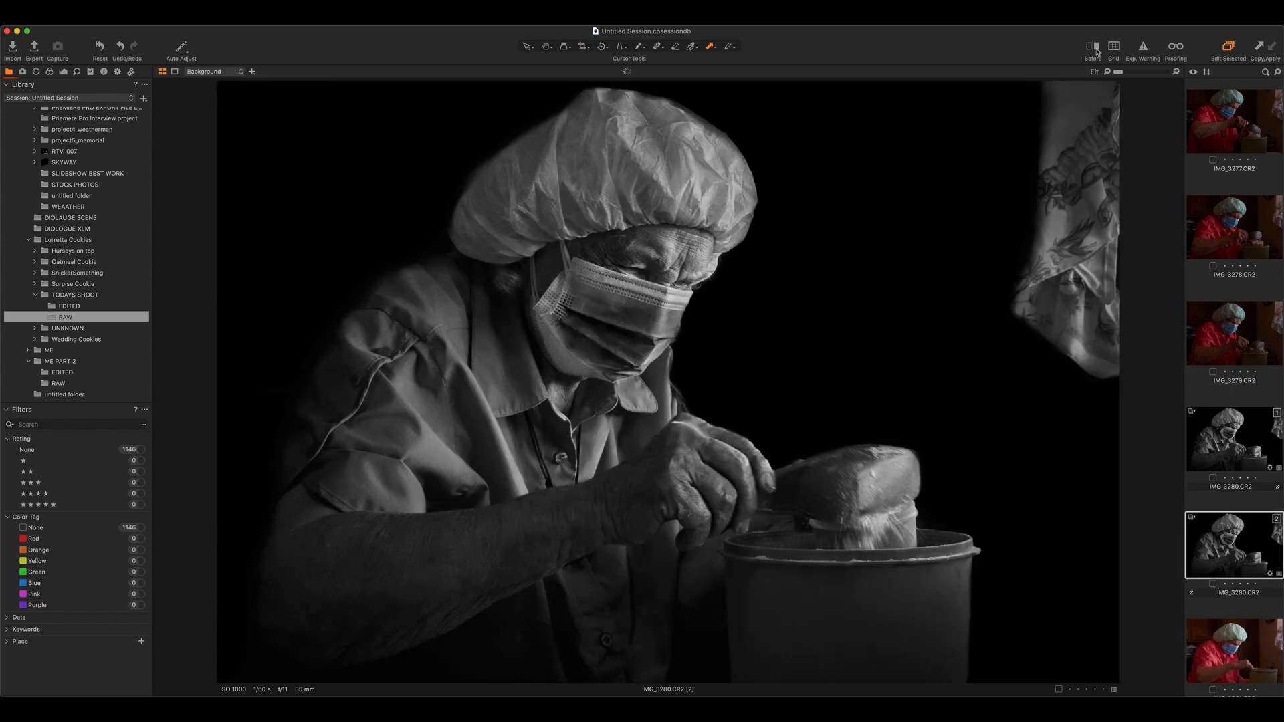
click(104, 53)
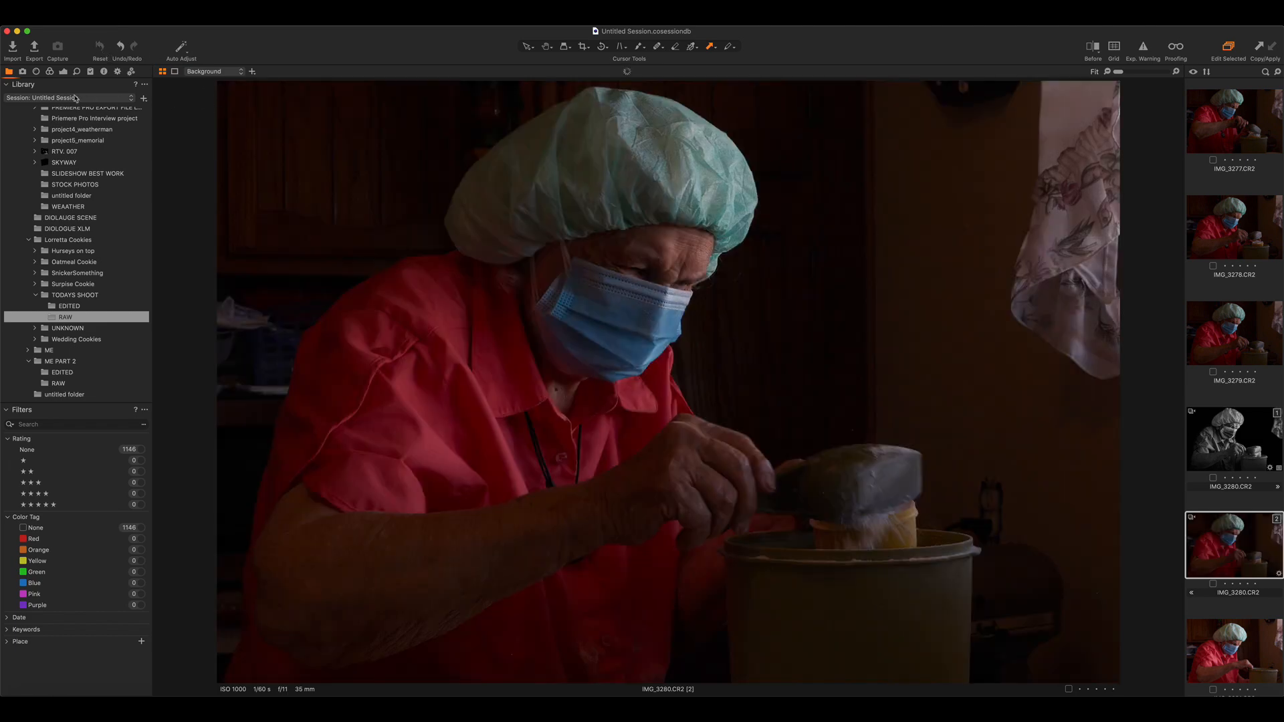
Step: Set High Dynamic Range to Highlight -100, Shadow 35, White 100 and Black -39, and raise Clarity to 68 and Structure to 97
click(50, 72)
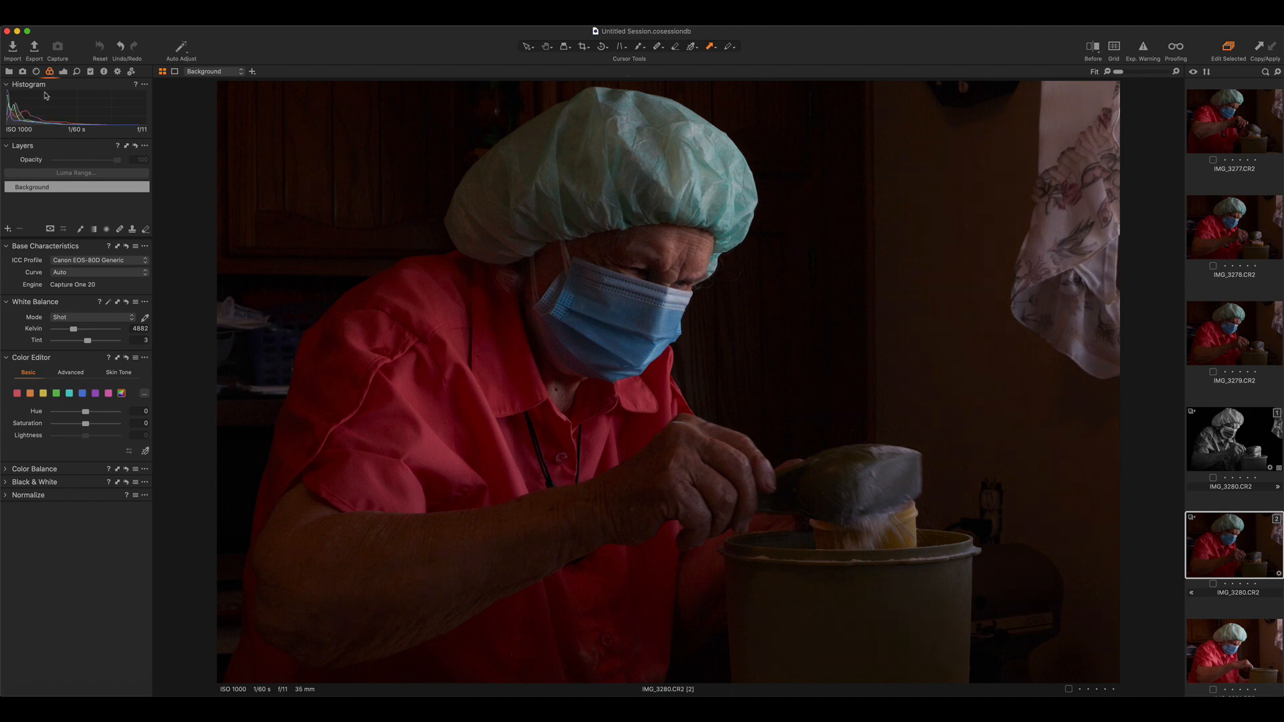
click(63, 71)
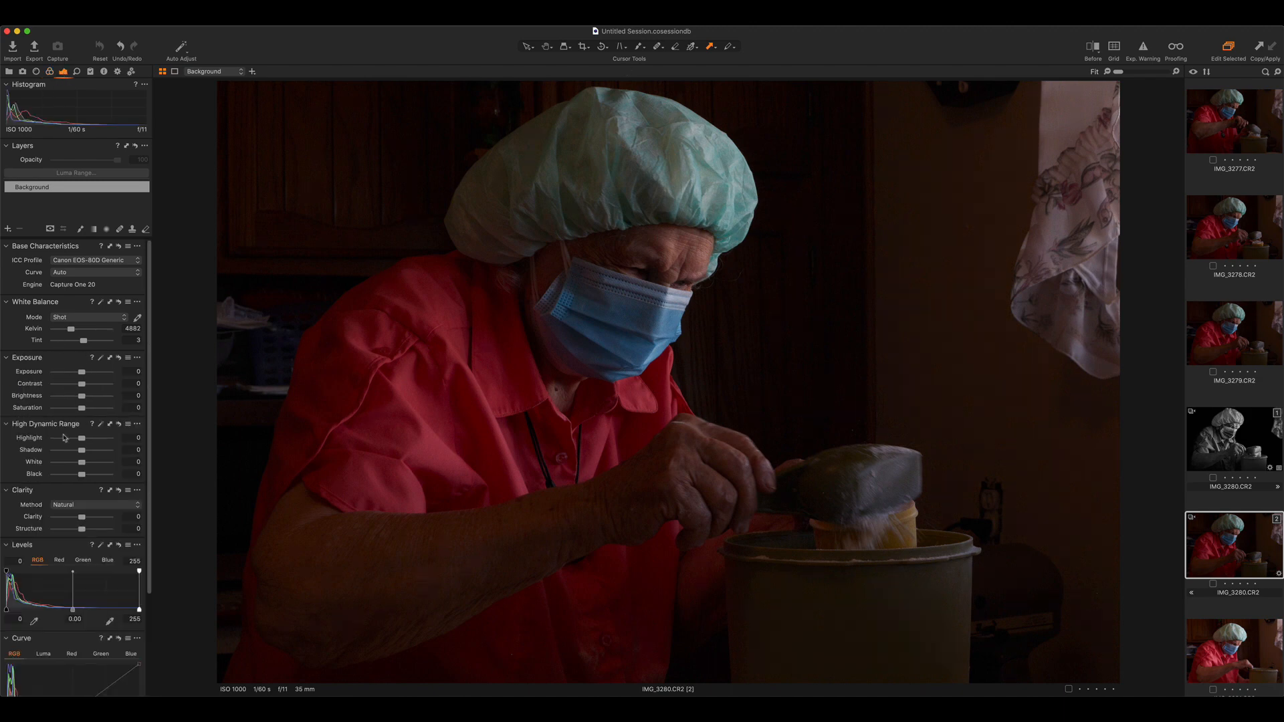
drag(64, 438, 40, 439)
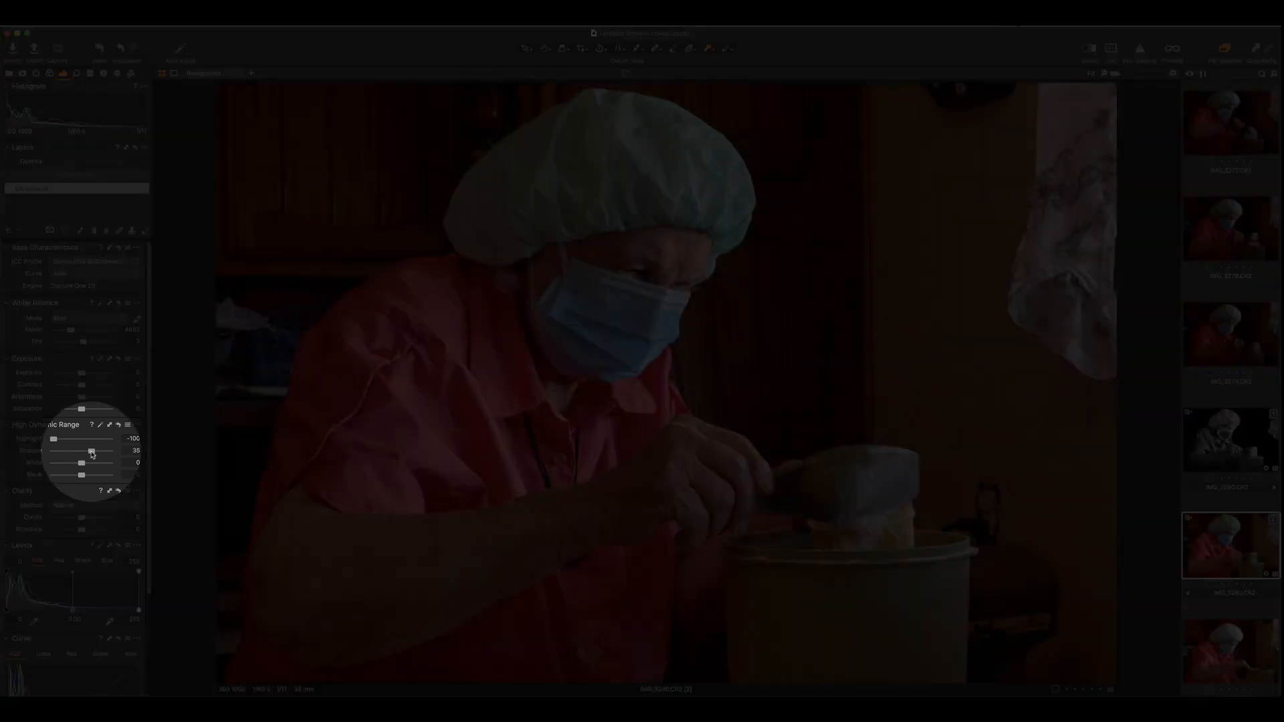
drag(81, 475, 71, 475)
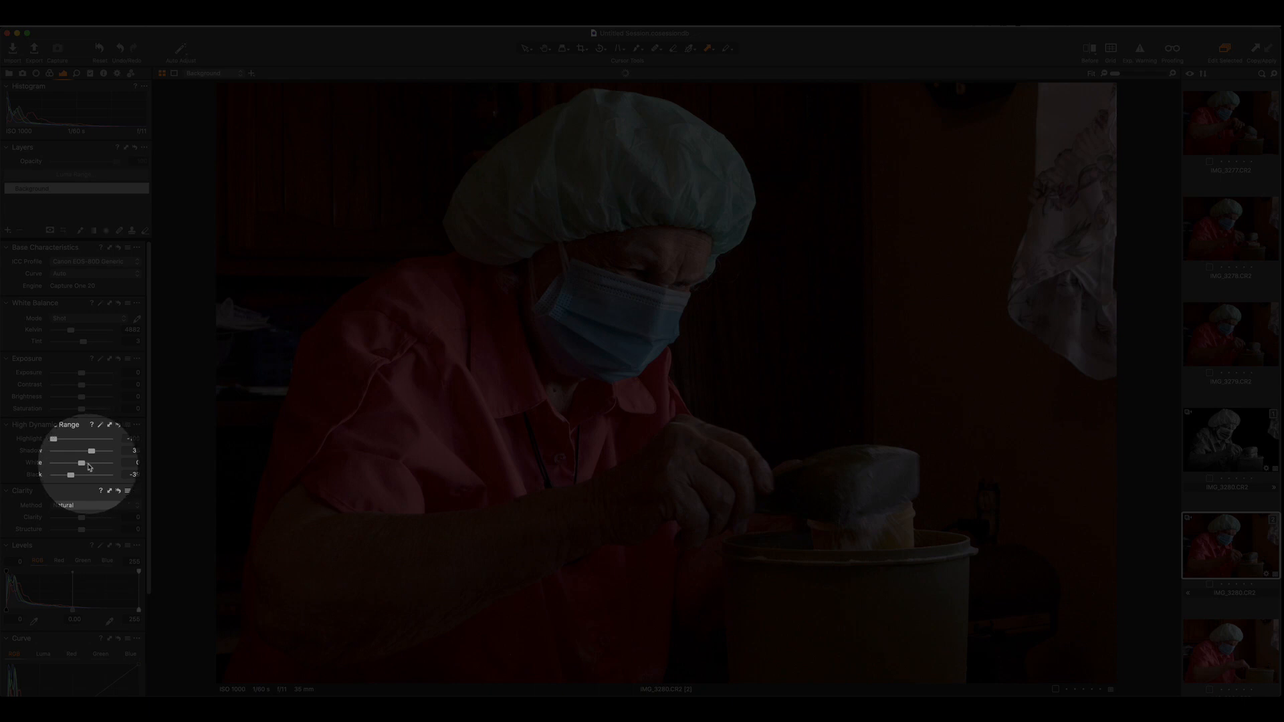
click(93, 464)
drag(94, 466, 121, 468)
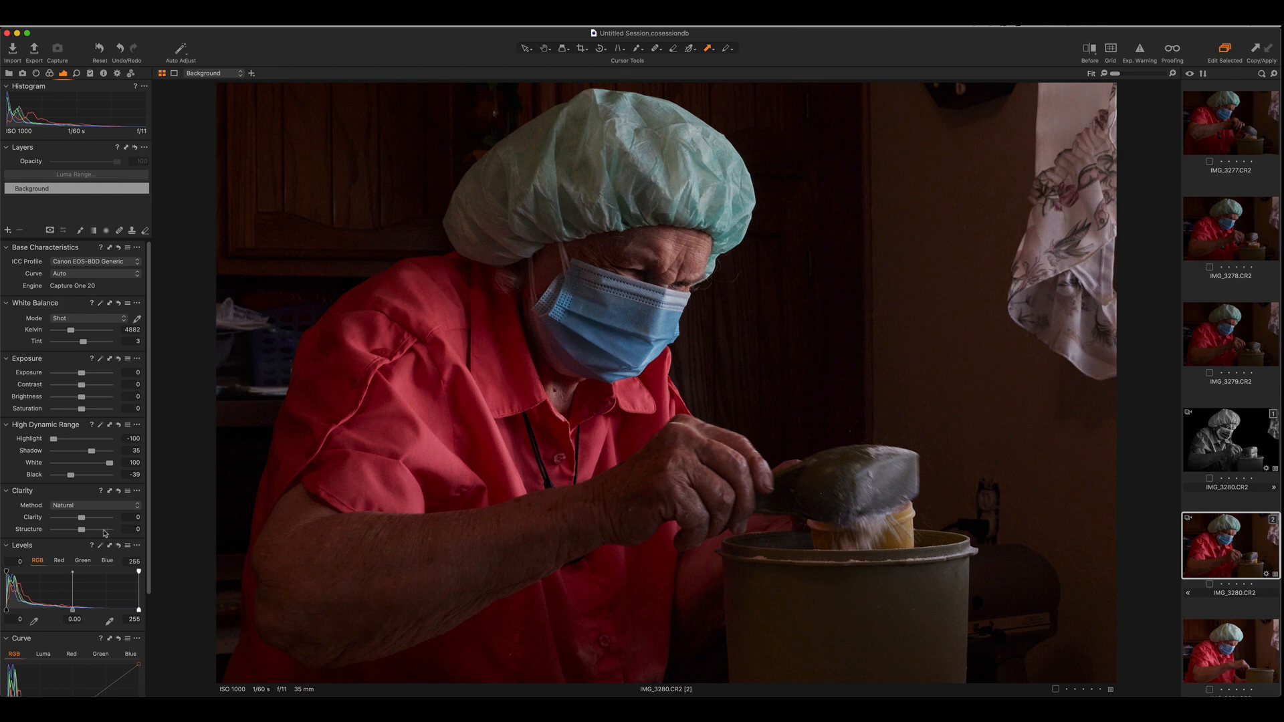
drag(103, 530, 100, 519)
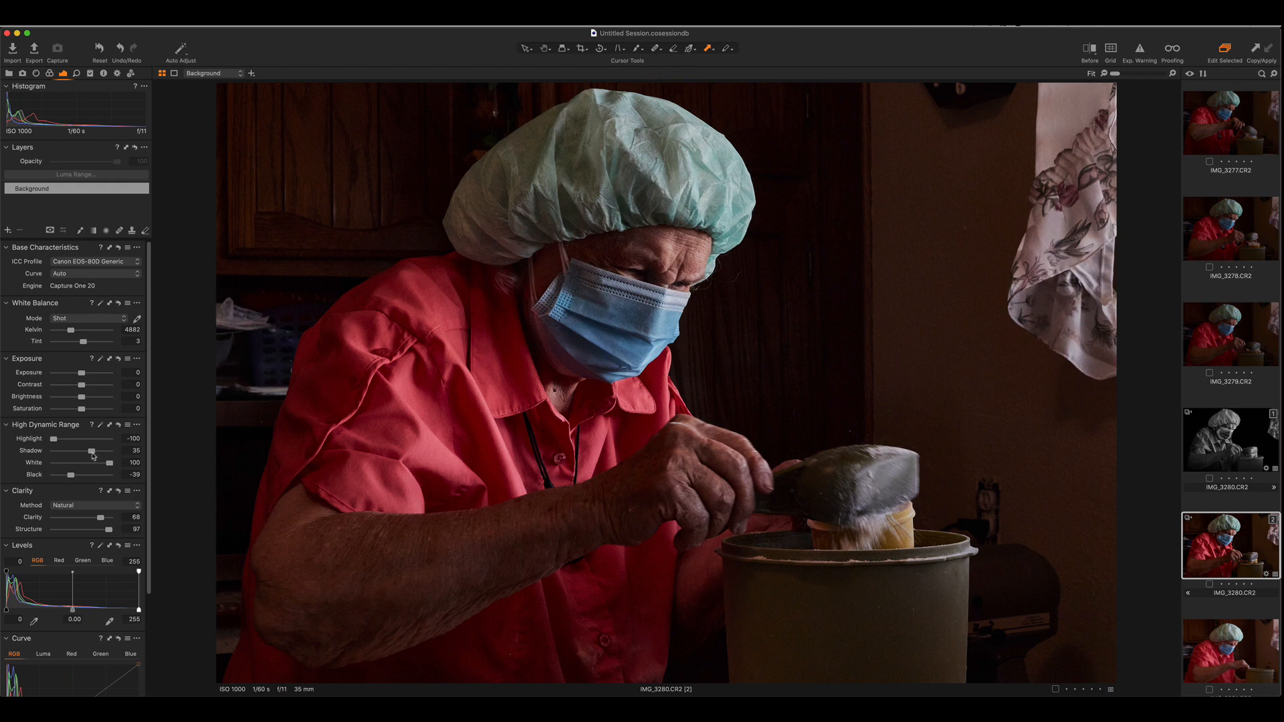
Step: Fine-tune the photo's tones by setting Shadow to 45, Contrast to 14 and Brightness to 2
drag(93, 456, 95, 454)
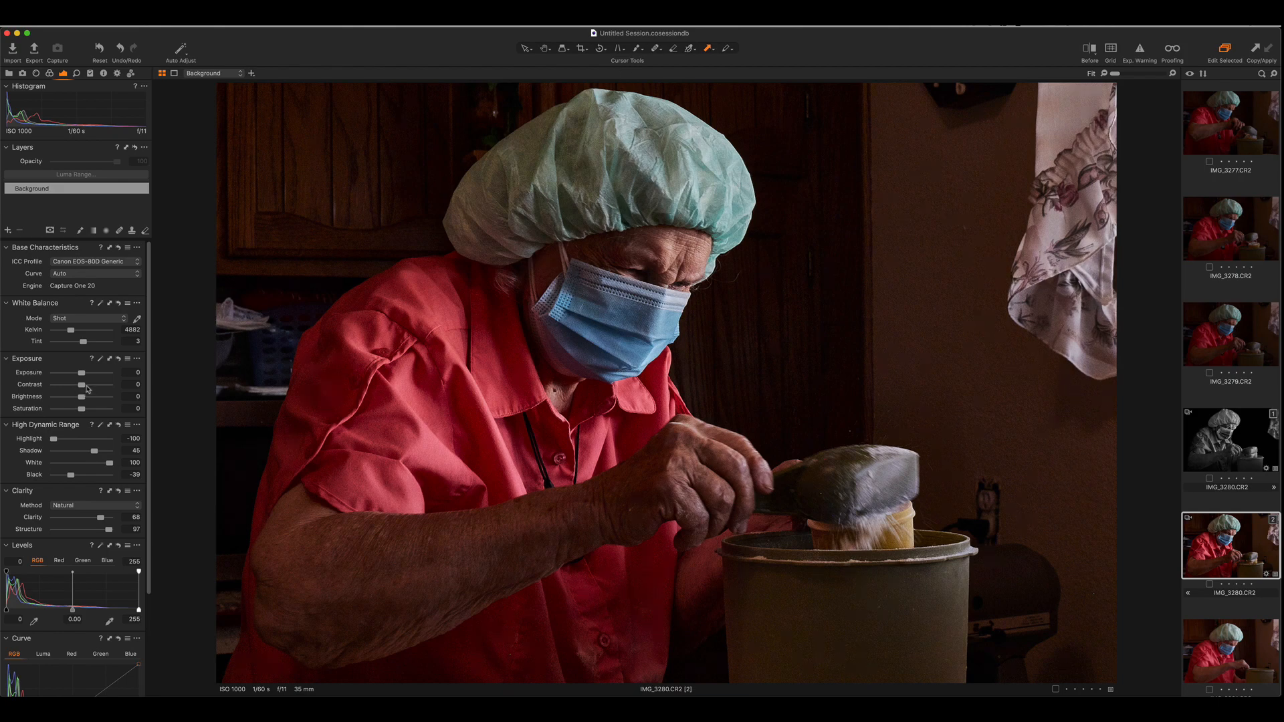
drag(86, 385, 89, 385)
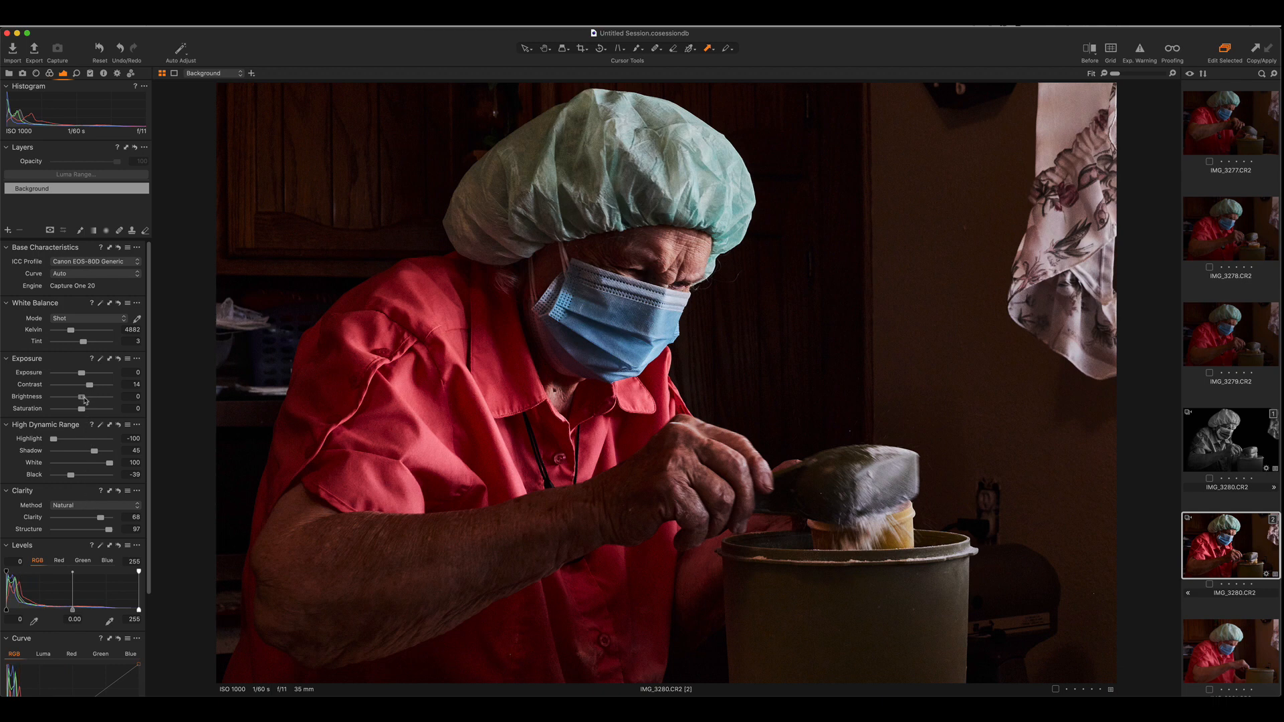
drag(83, 397, 87, 400)
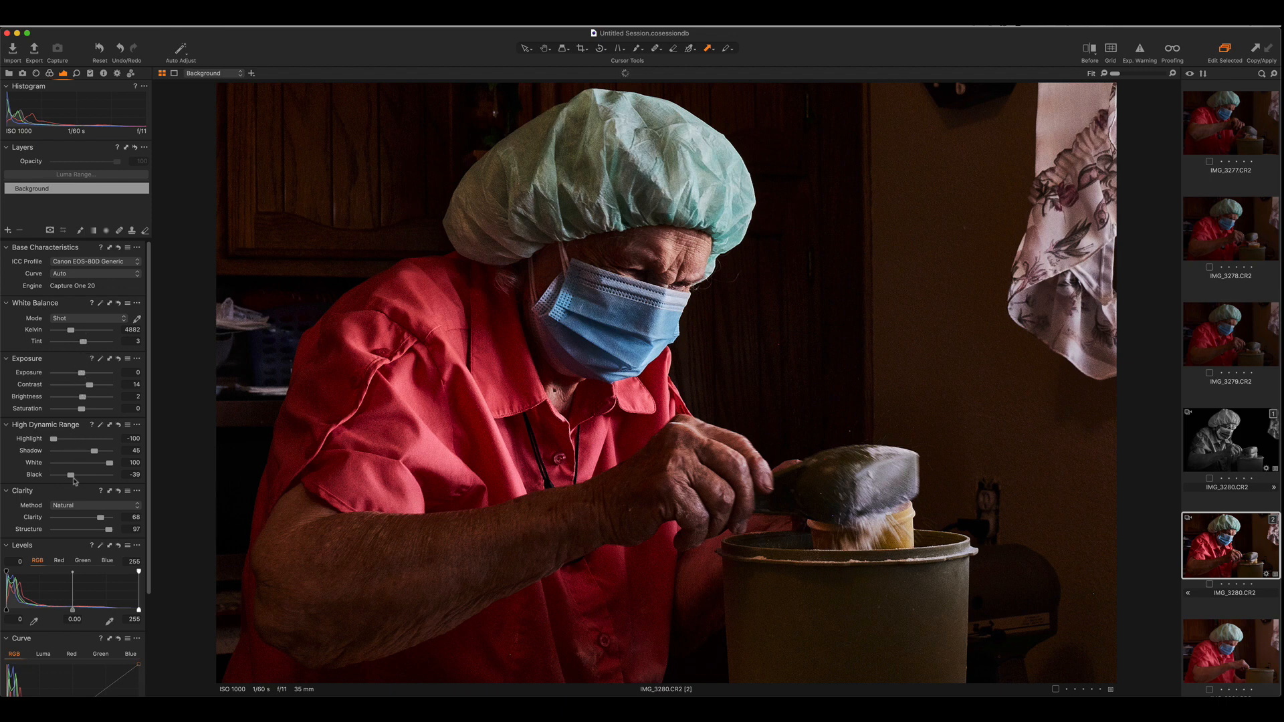
Step: Set the RGB Levels midtone to -0.09 and white point to 244, and slightly lift the lower part of the RGB curve
scroll(74, 480, down, 5)
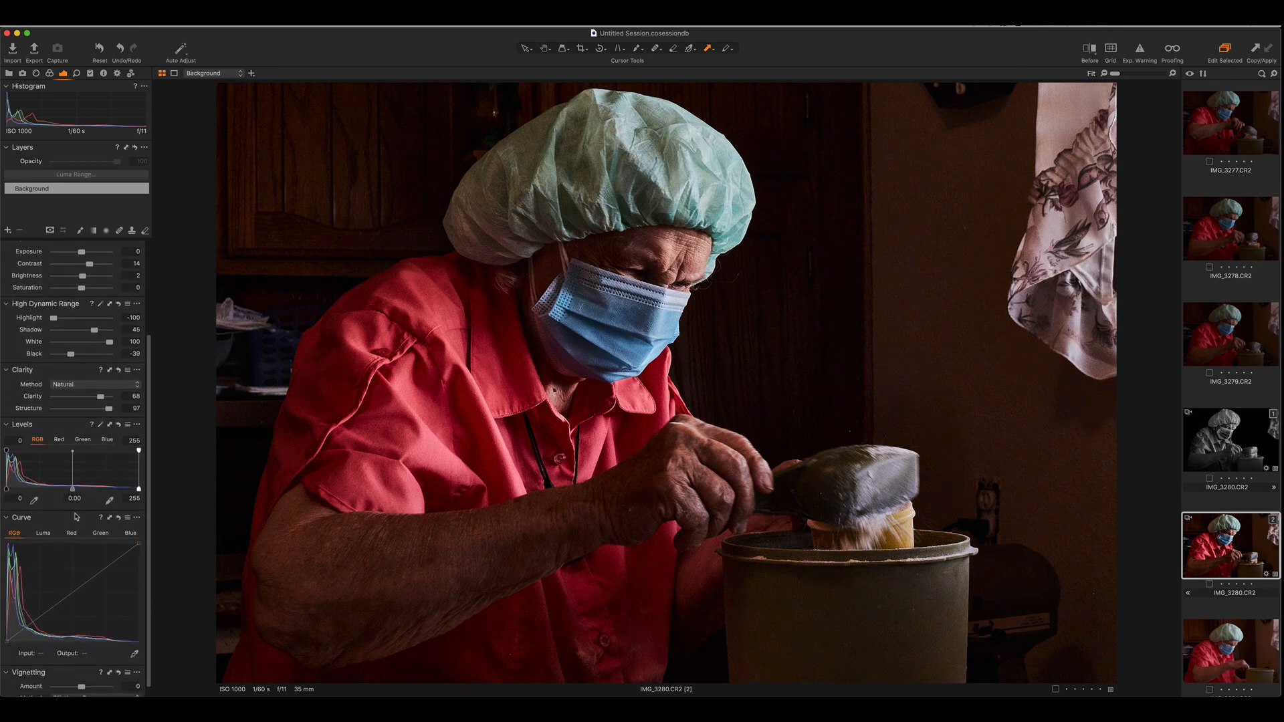
drag(73, 490, 77, 489)
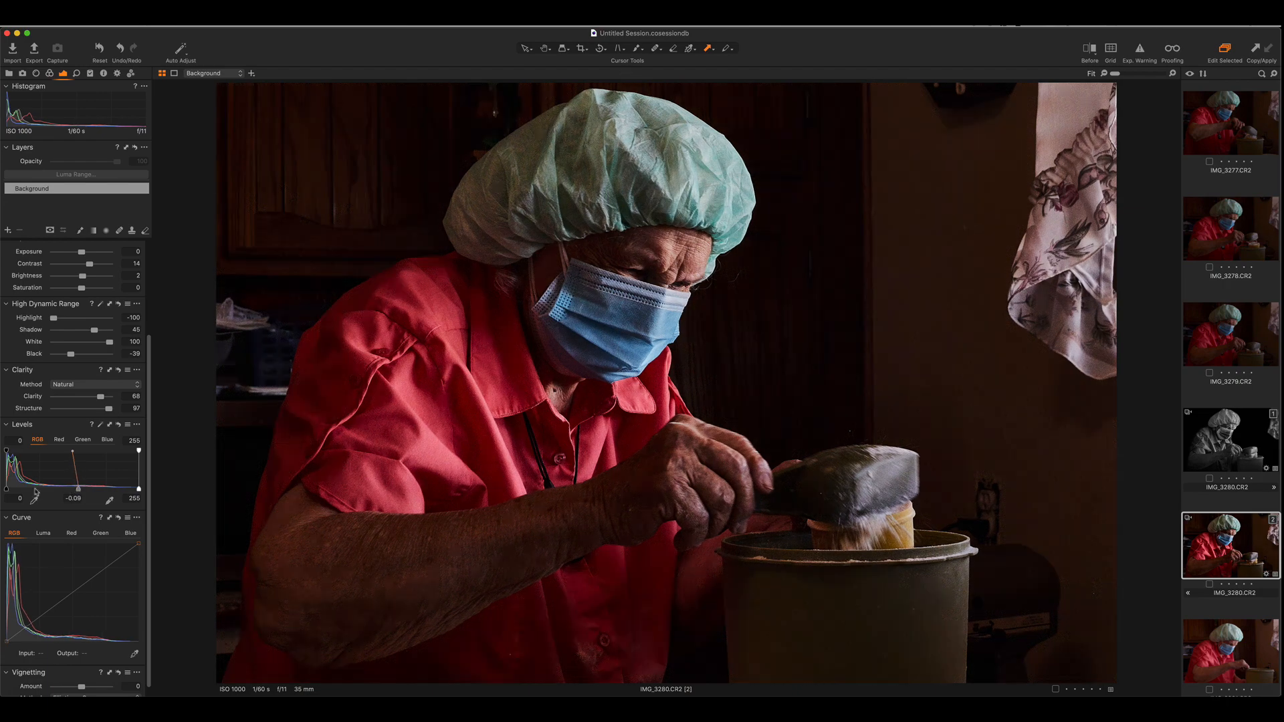
drag(6, 490, 6, 490)
drag(139, 490, 132, 488)
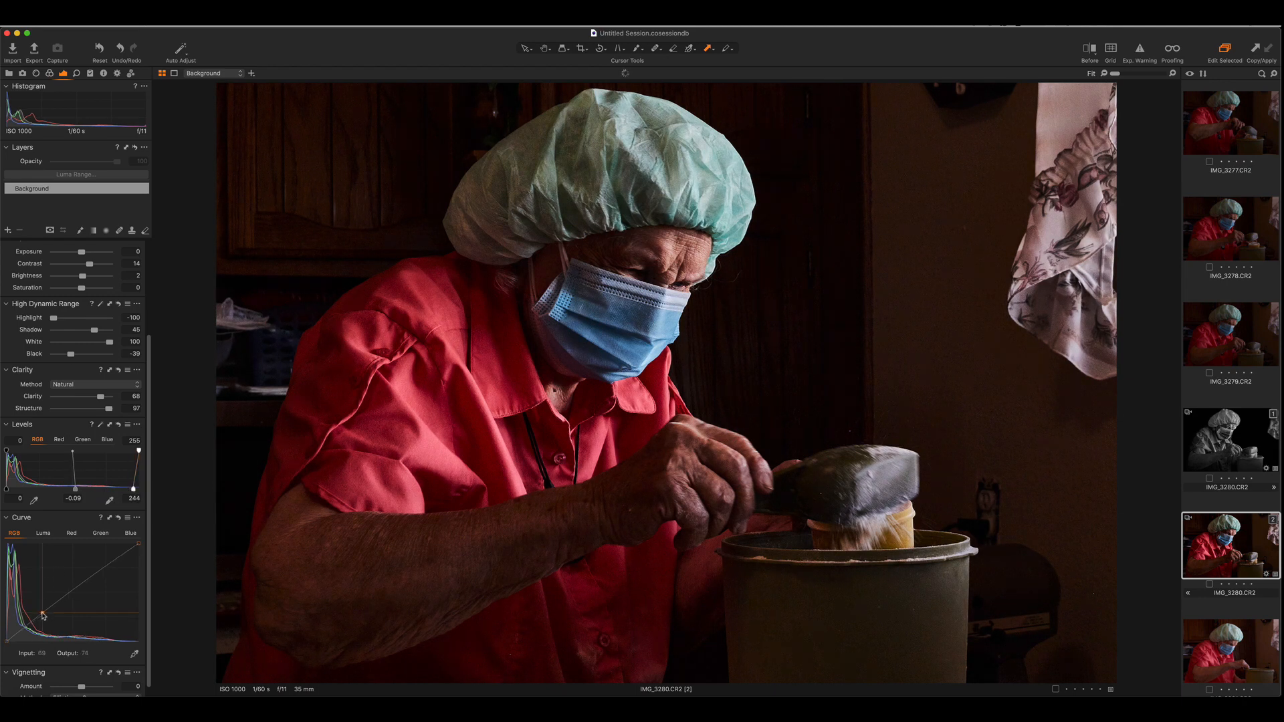
drag(43, 615, 43, 610)
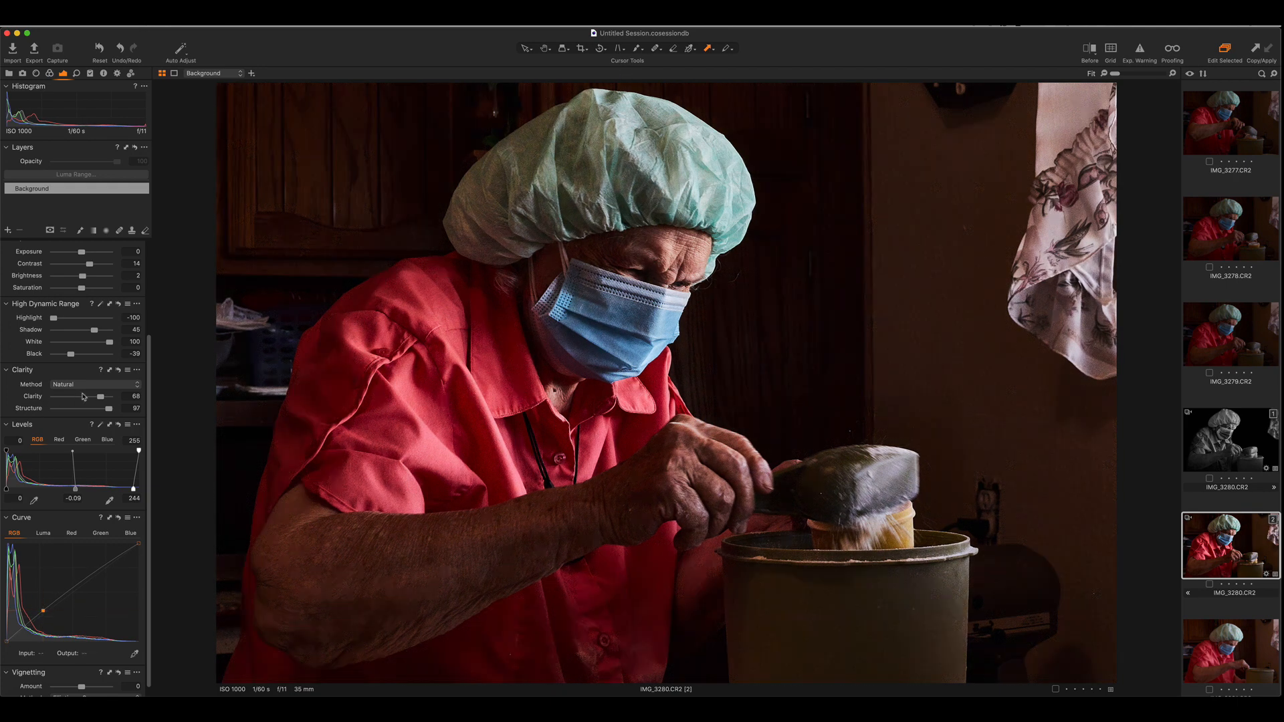
Step: Darken the photo's edges with an elliptic vignette amount of -0.43
scroll(83, 397, up, 5)
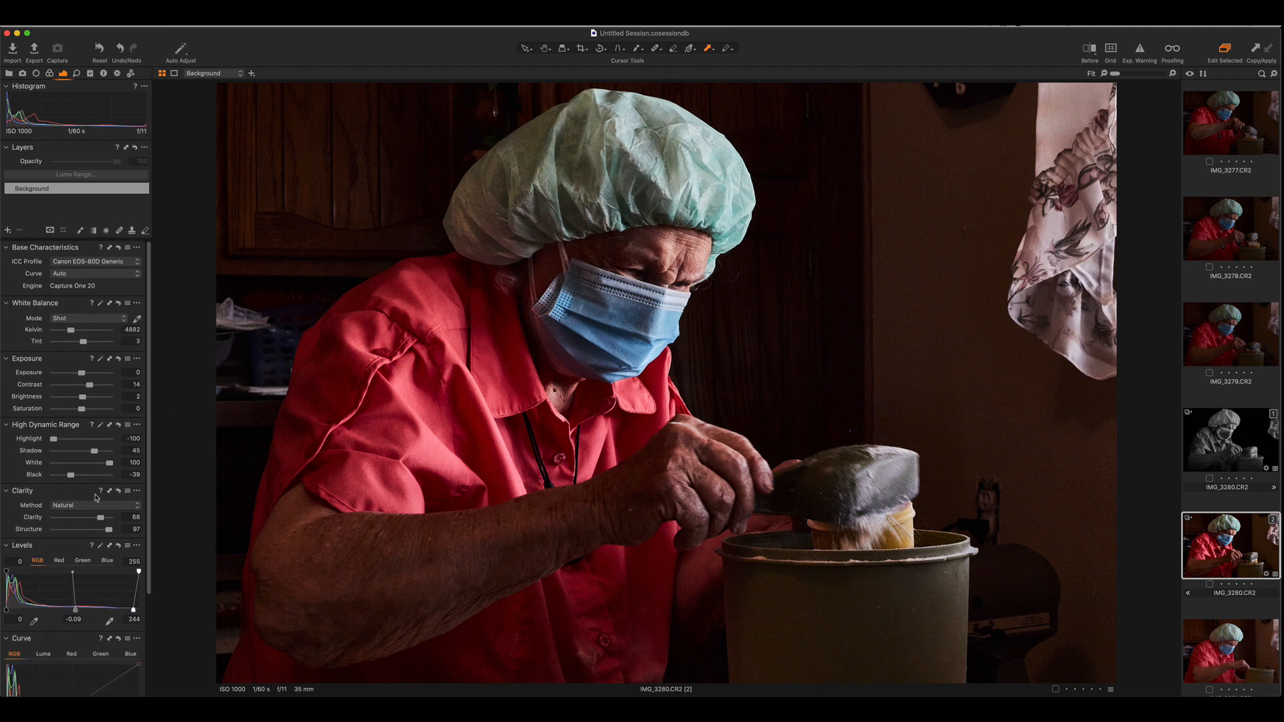
scroll(95, 495, down, 5)
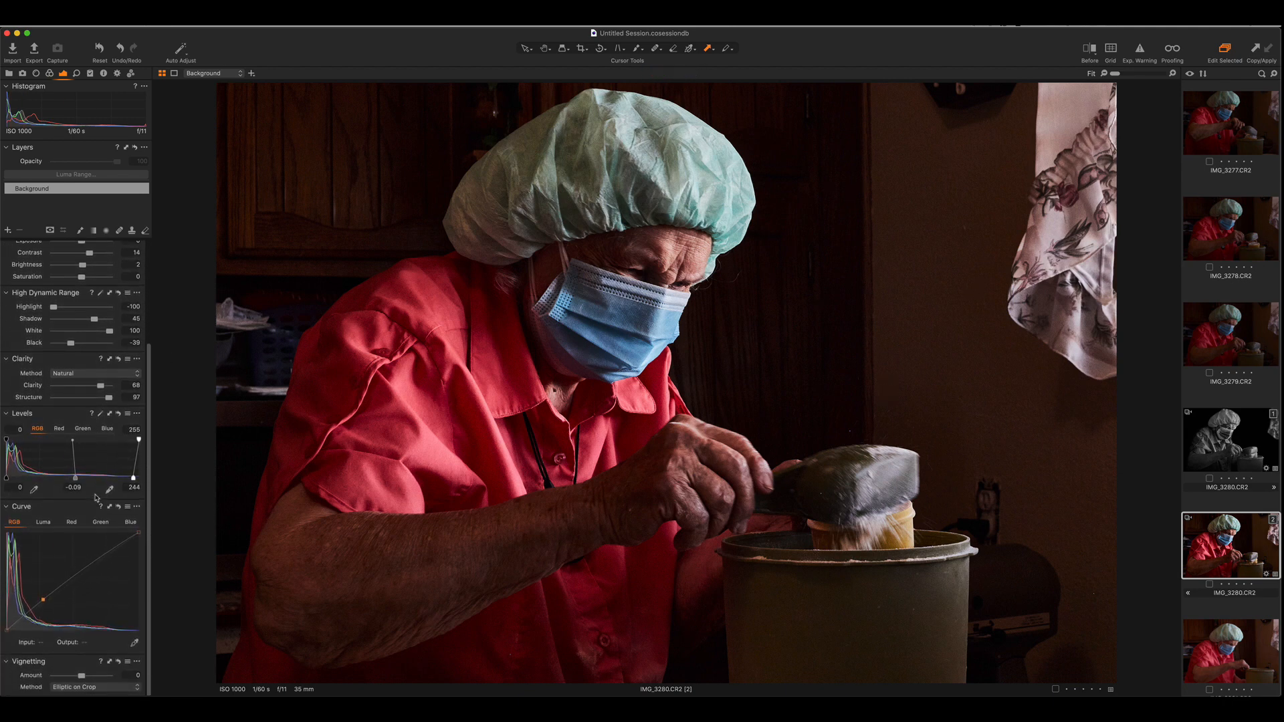
click(75, 677)
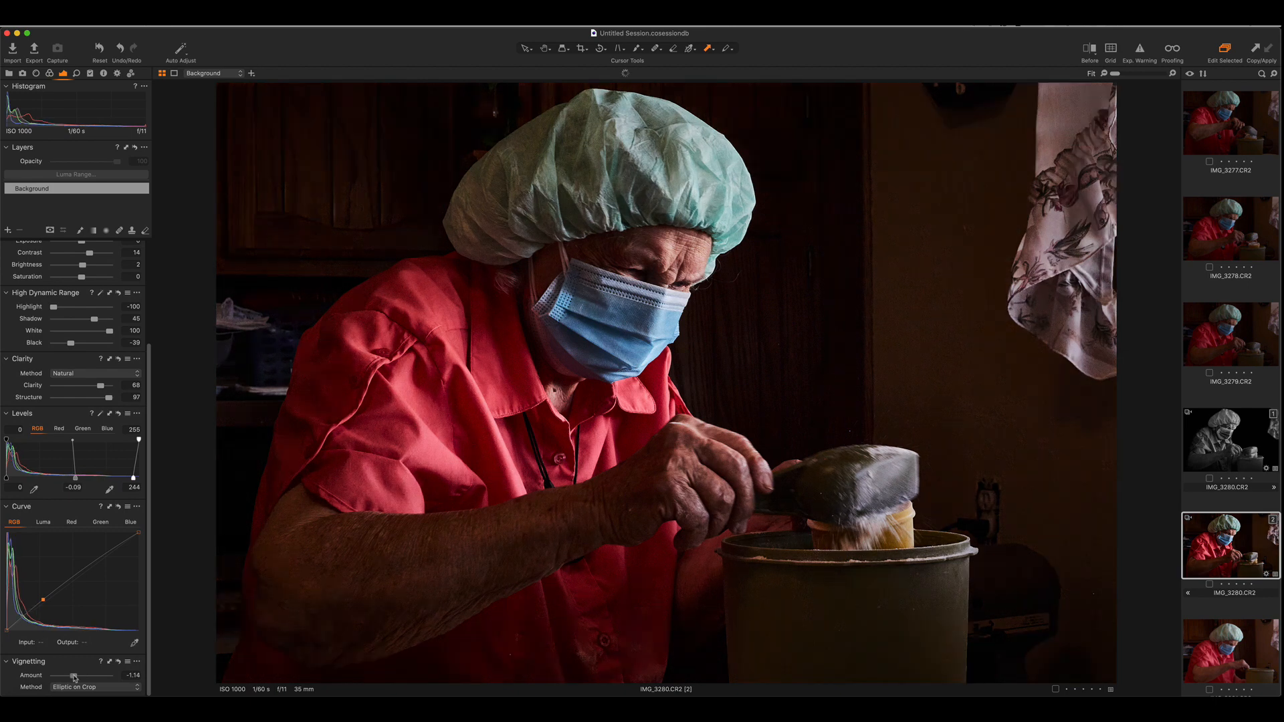
drag(75, 678, 79, 678)
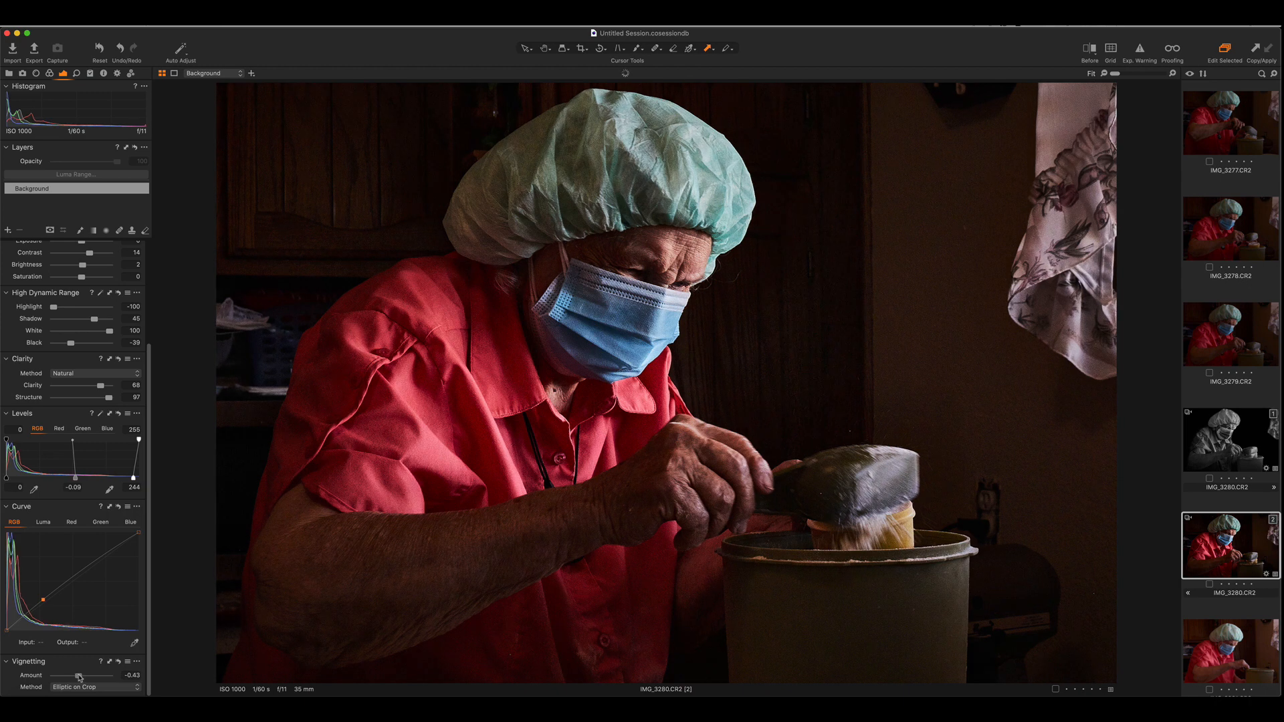
Step: Add the Black & White tool to the Details tools and enable the black-and-white conversion
scroll(72, 385, up, 5)
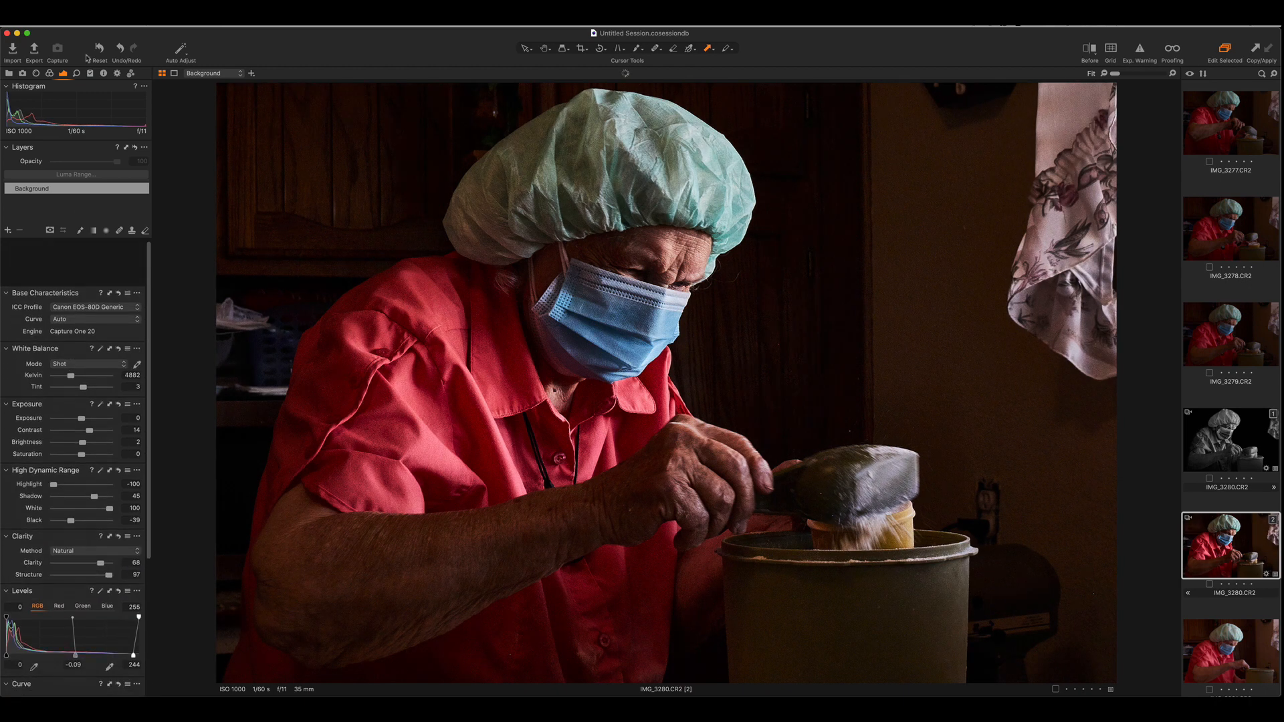
click(77, 74)
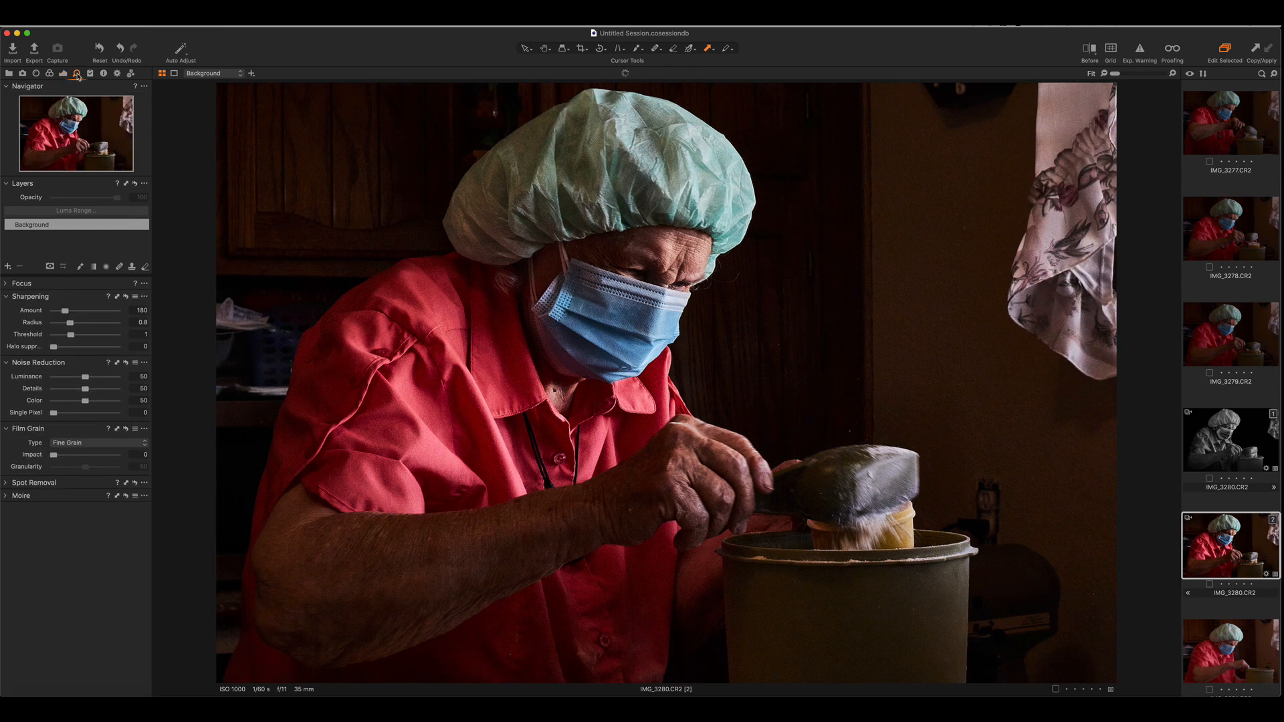
right_click(46, 535)
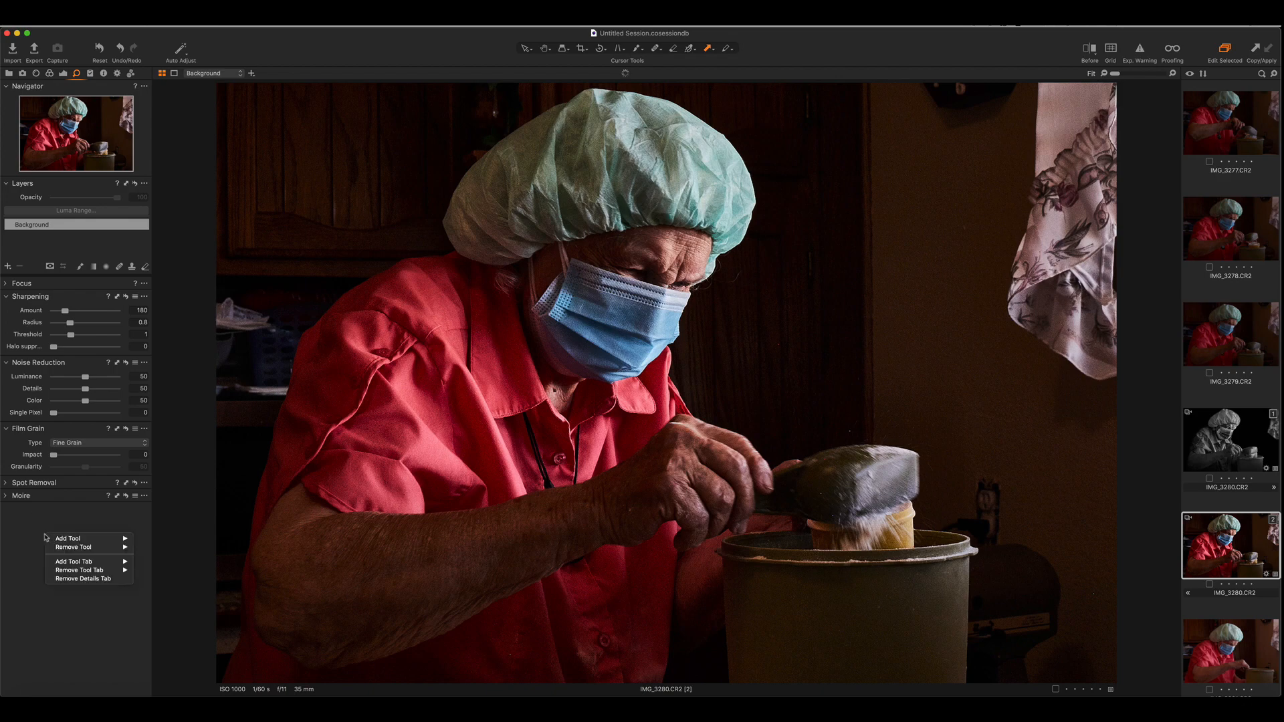
mouse_move(58, 540)
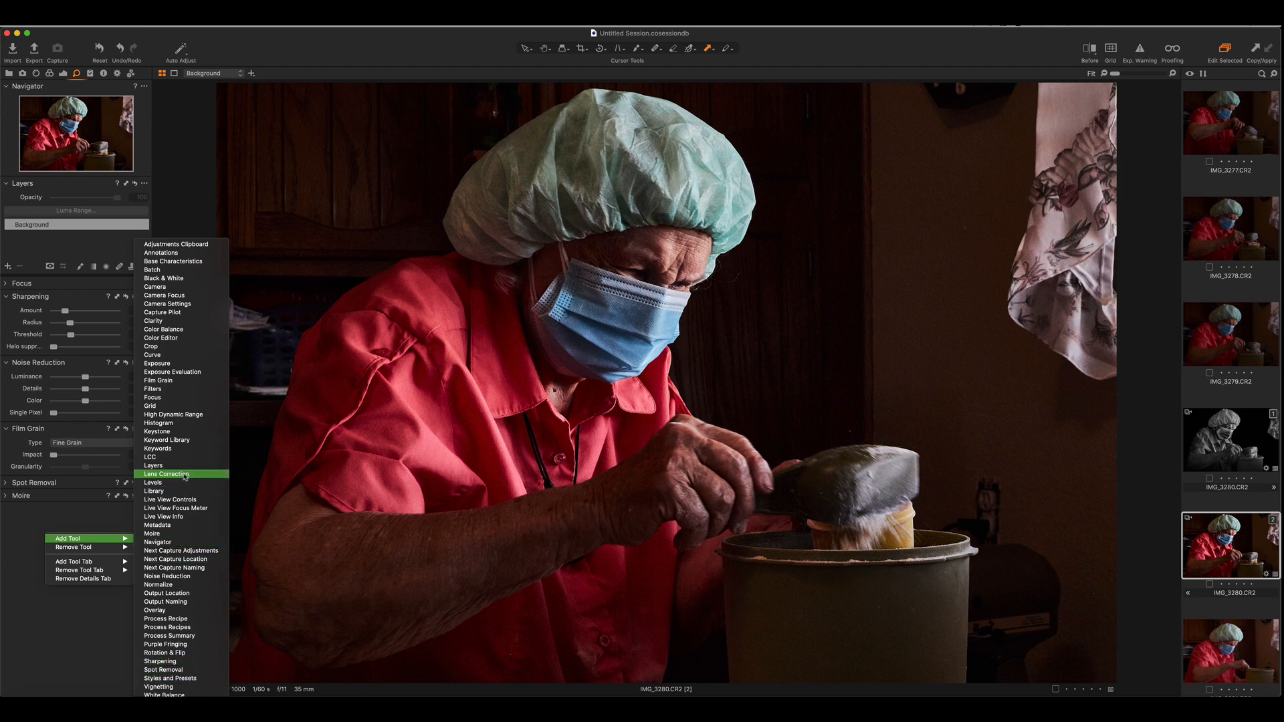
click(198, 279)
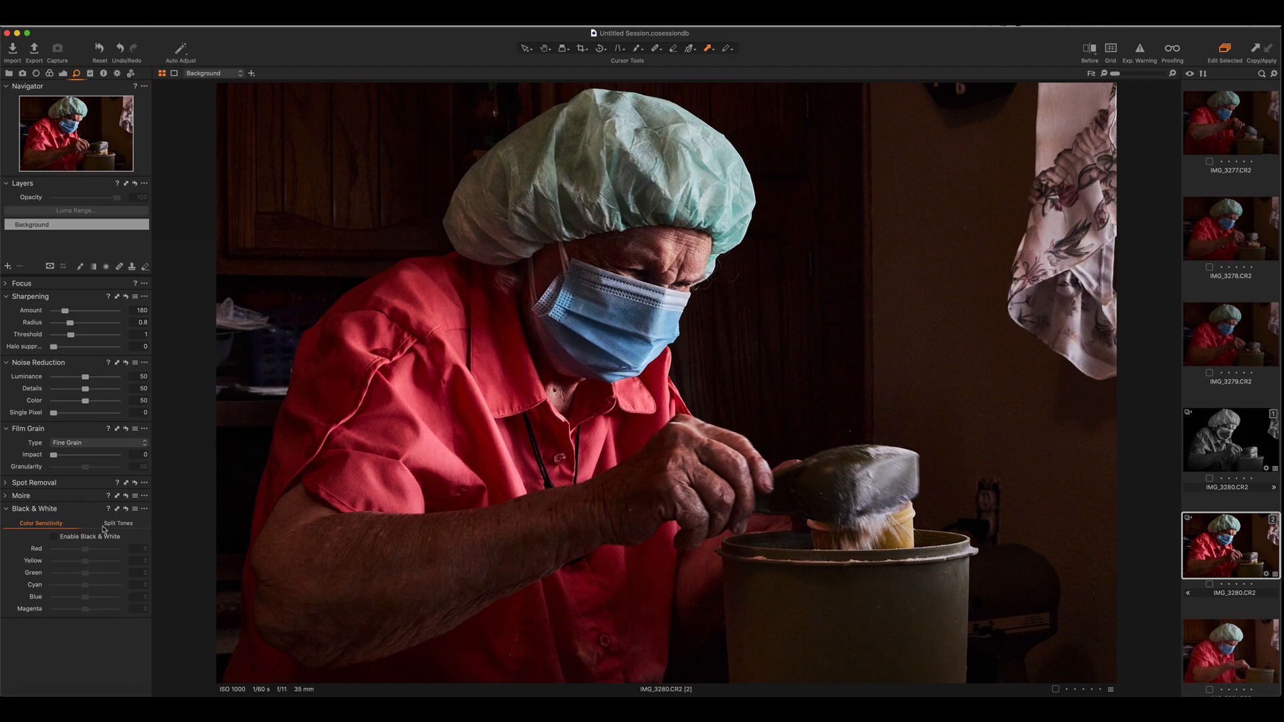
click(61, 537)
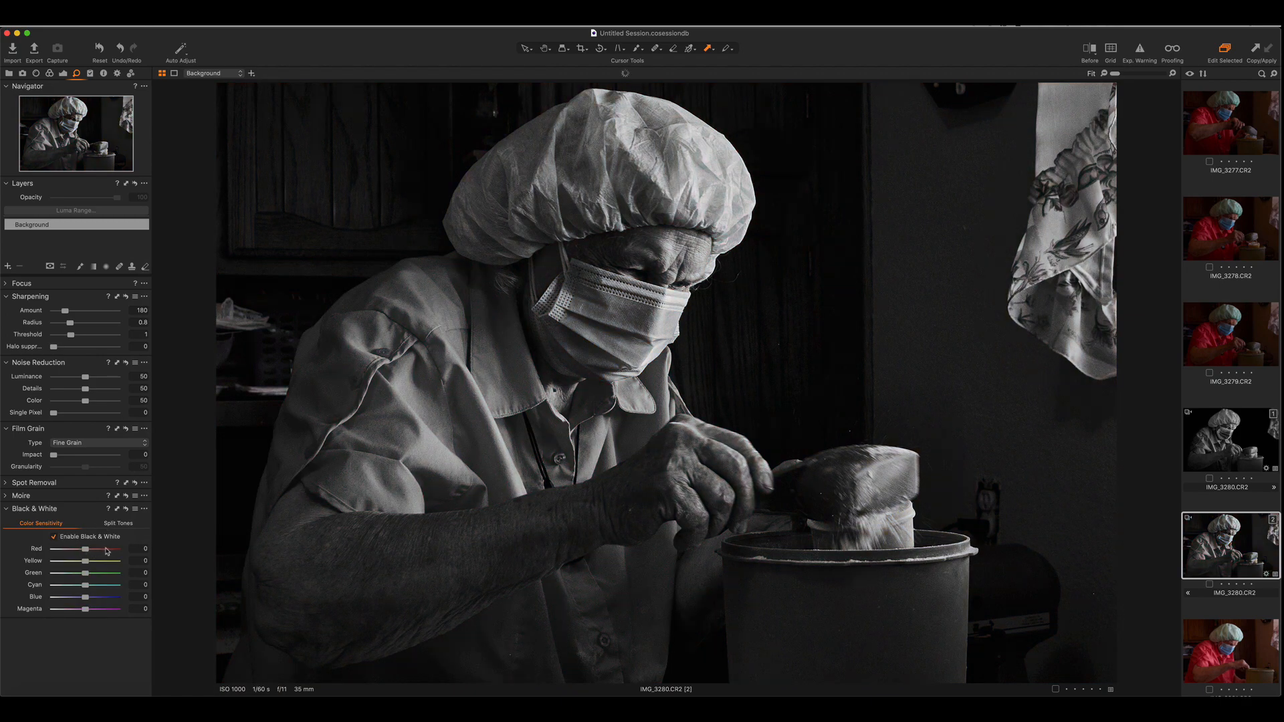
Step: Set the black-and-white color sensitivity to Red -13, Yellow 34, Green -83, Cyan 95, Blue -54 and Magenta 100
click(105, 549)
mouse_move(103, 552)
mouse_down()
mouse_move(67, 551)
mouse_move(97, 562)
mouse_up()
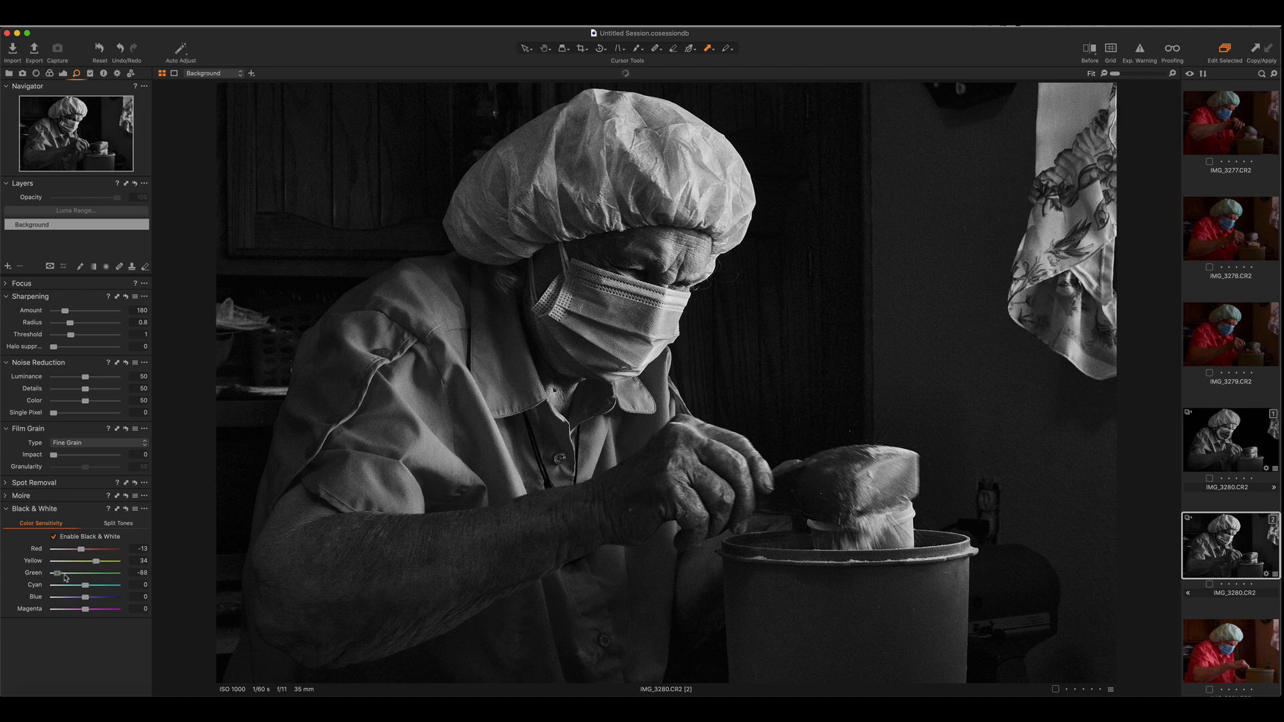
drag(62, 573, 116, 586)
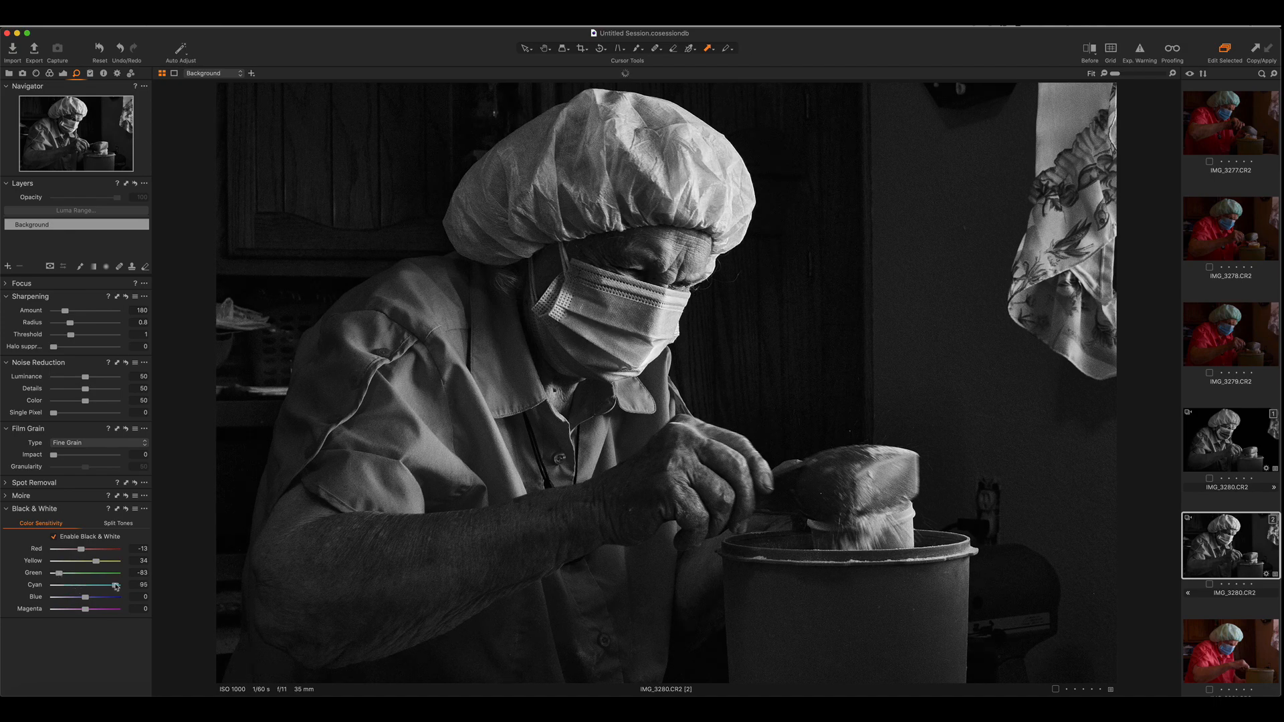
click(105, 597)
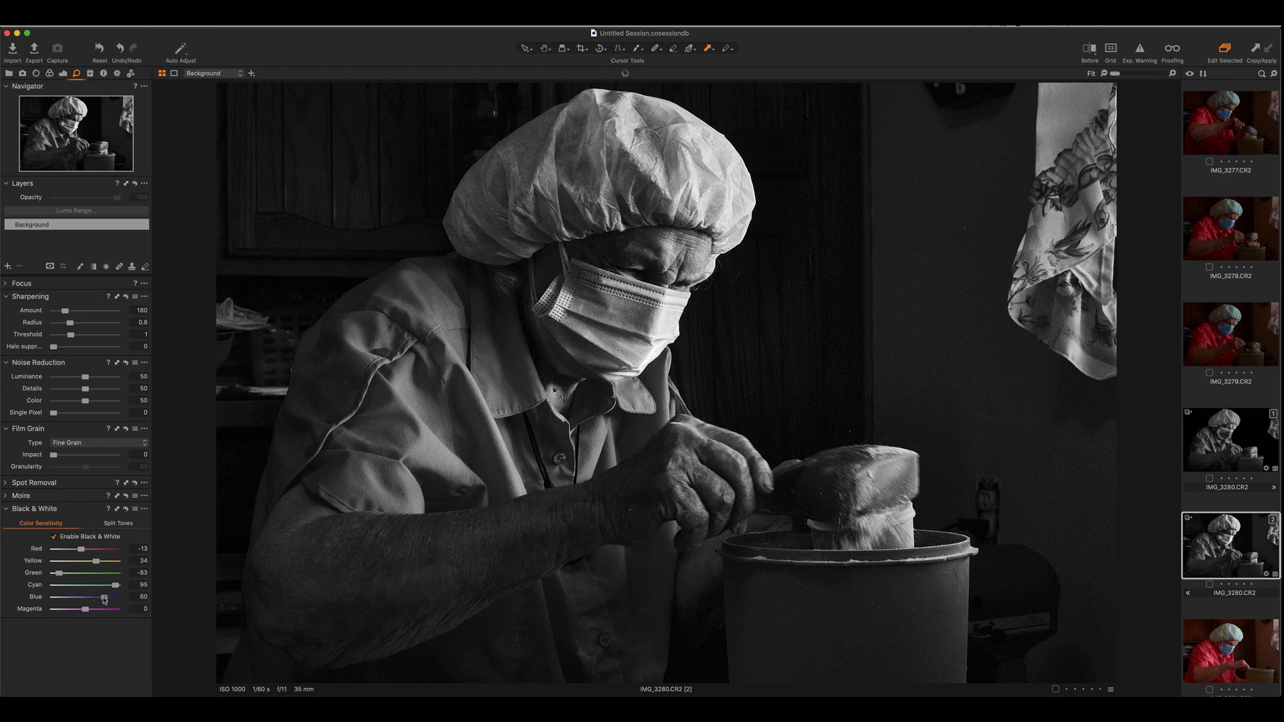
mouse_move(104, 597)
mouse_down()
mouse_move(53, 597)
mouse_move(119, 613)
mouse_up()
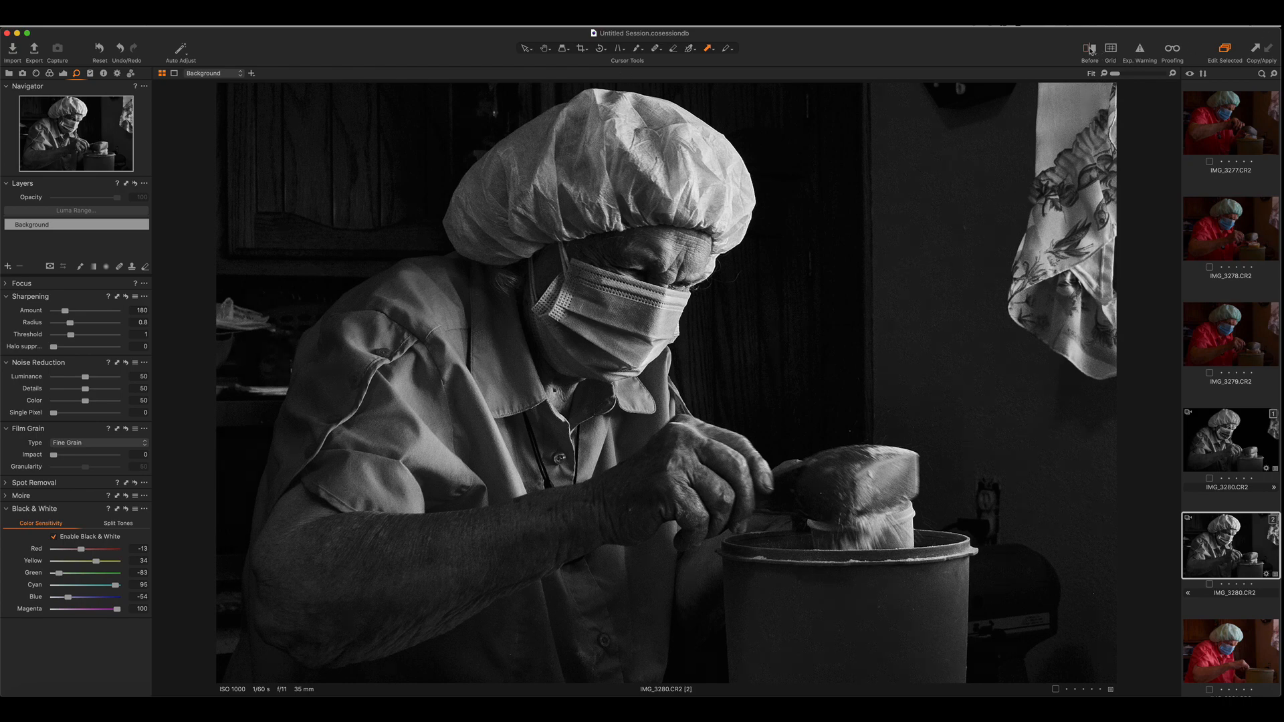
Step: Compare the black-and-white conversion of the cloned variant with the unedited color photo
click(1090, 50)
click(1090, 50)
click(104, 389)
click(108, 401)
Step: Add a new empty adjustment layer to the black-and-white variant of IMG_3280
click(63, 74)
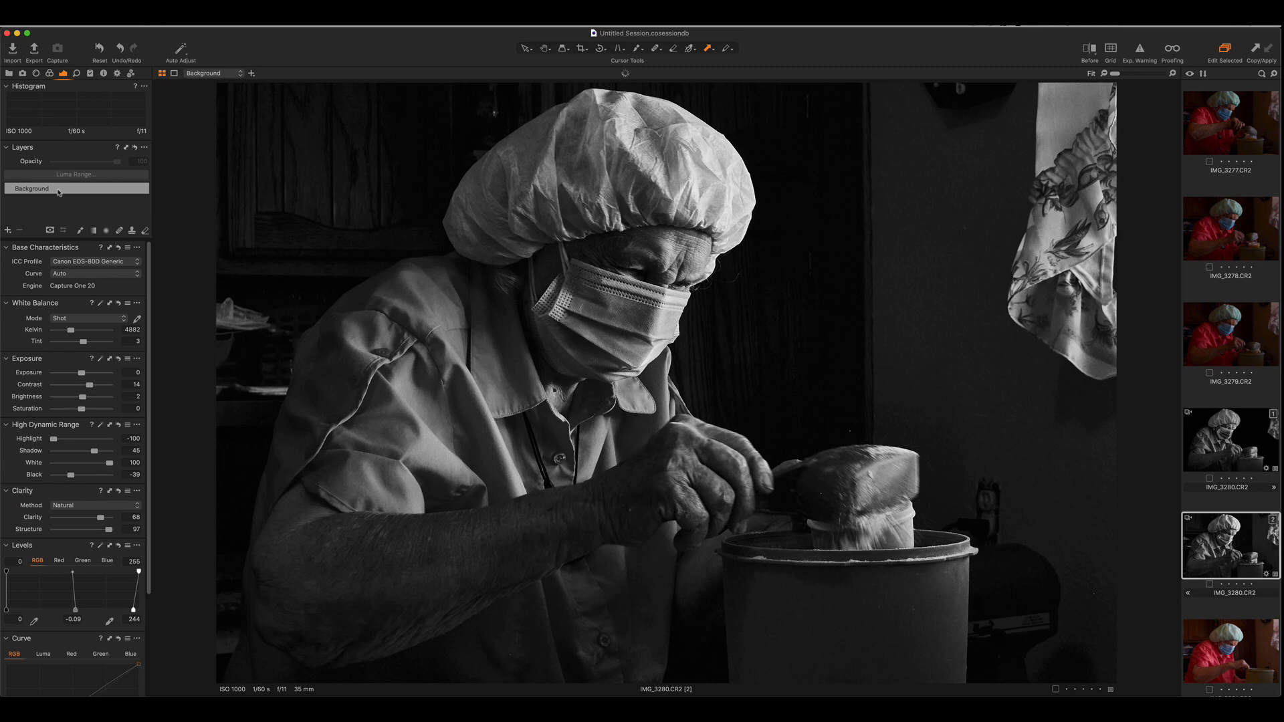
scroll(79, 491, down, 5)
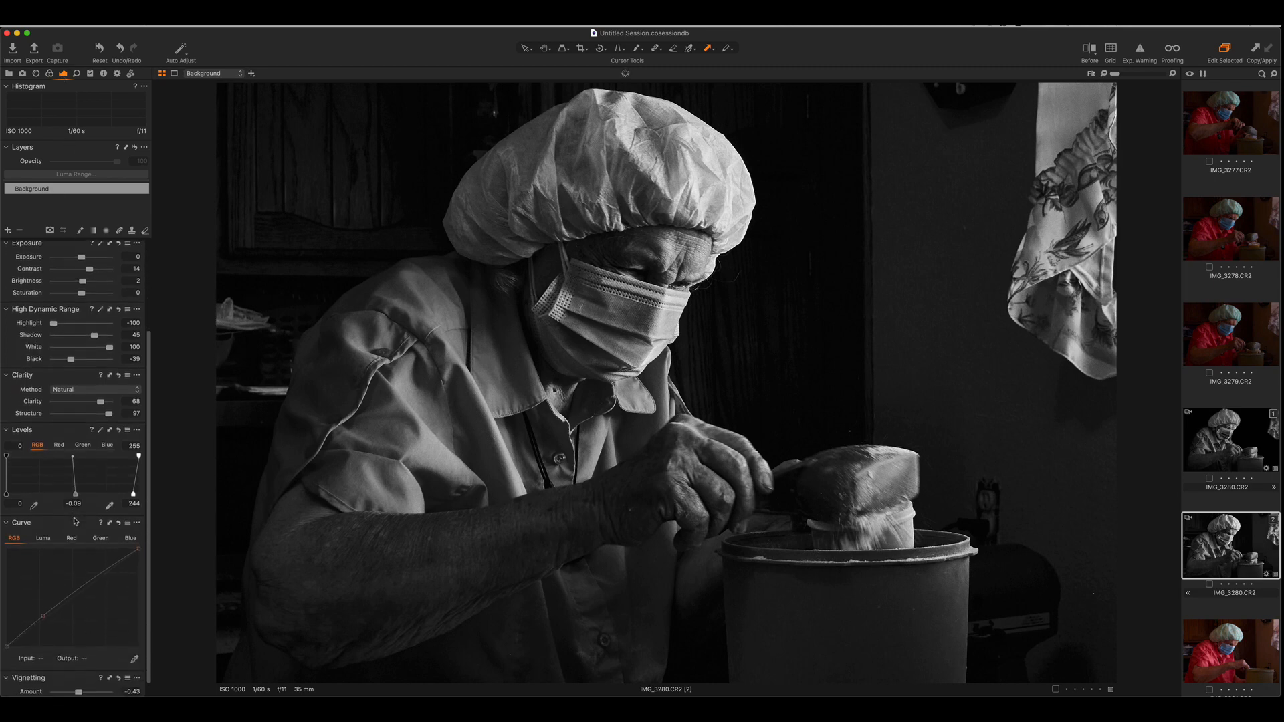
scroll(75, 507, up, 5)
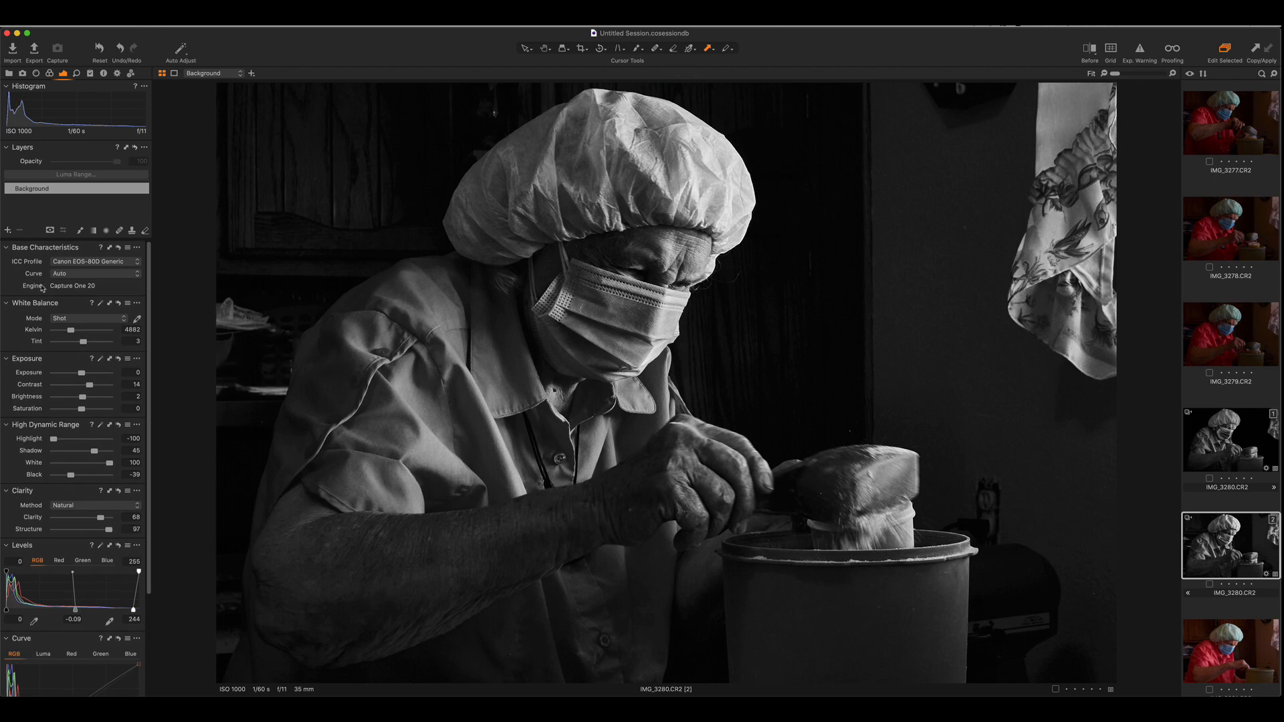
click(8, 230)
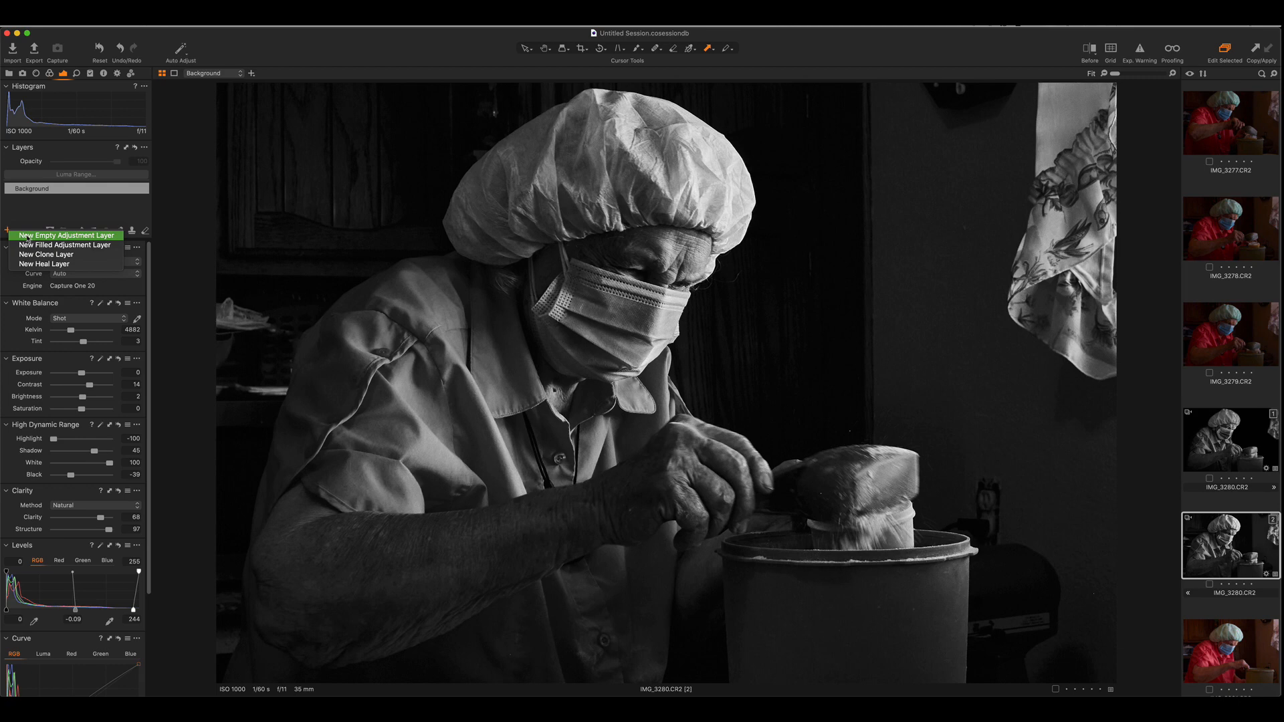
click(28, 238)
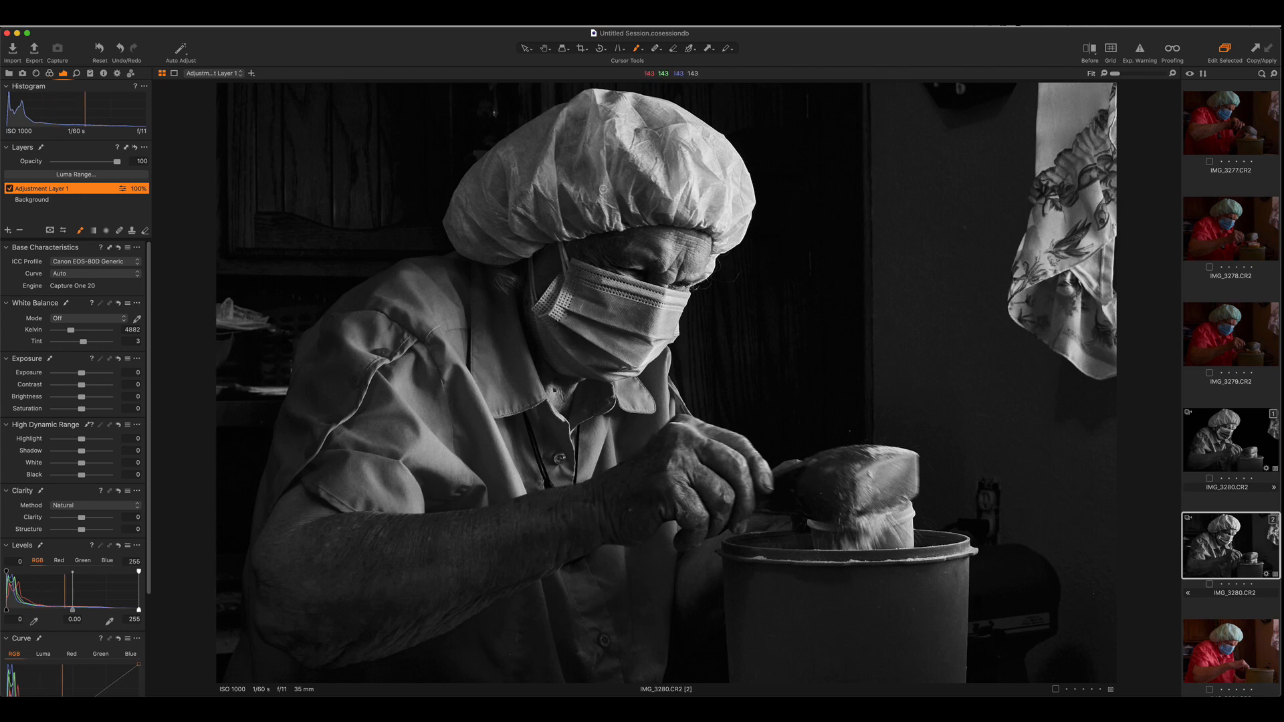
key(Right)
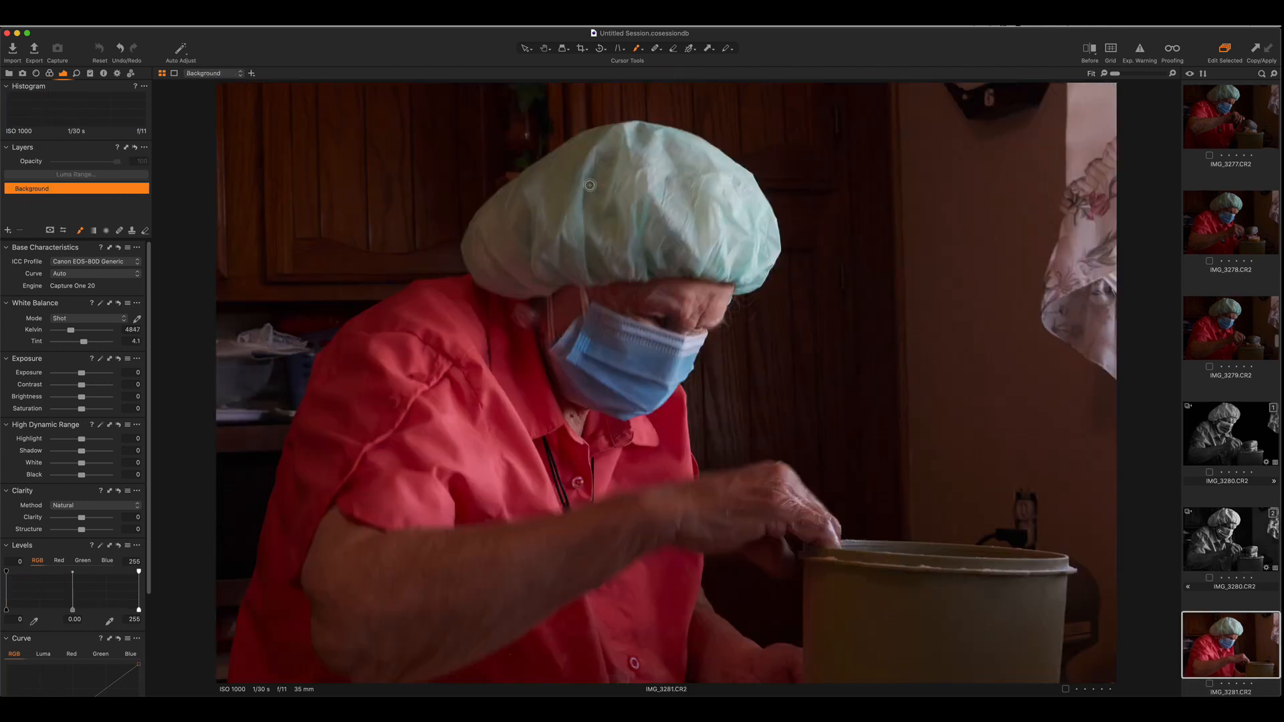
click(1240, 533)
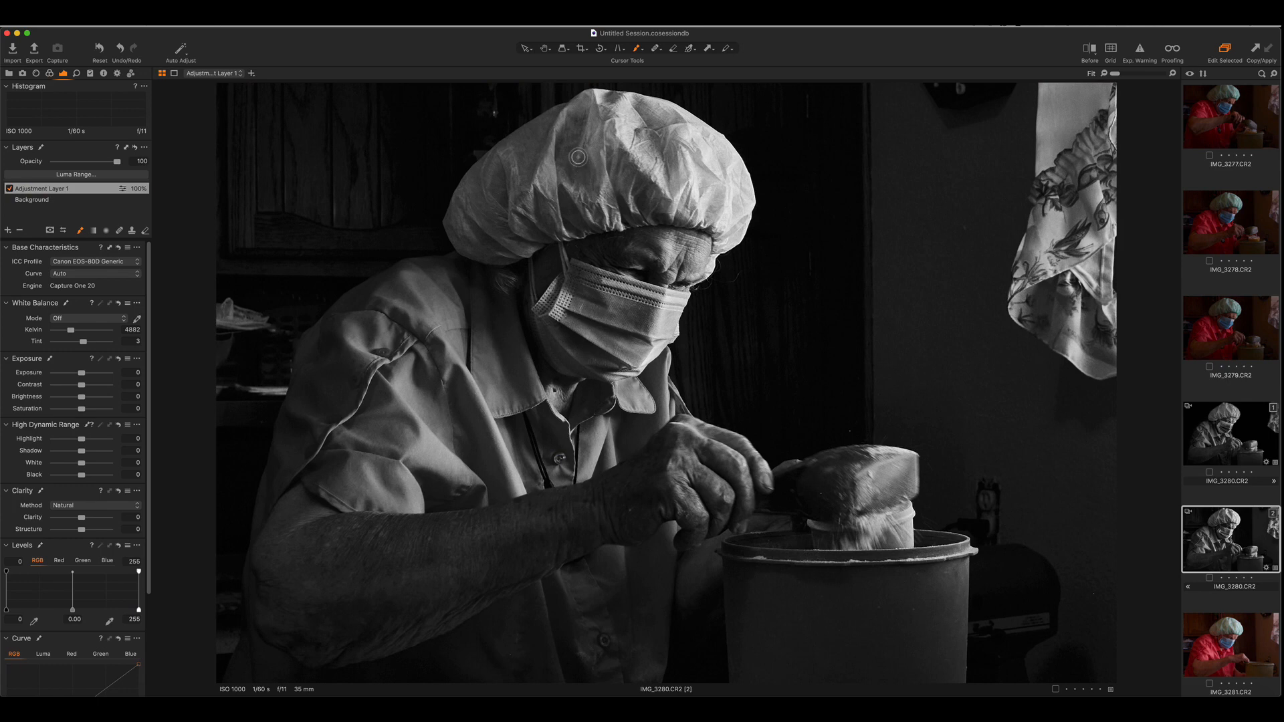
Step: Enlarge the mask brush, paint the layer mask over the whole background around the subject, and erase spill near the bucket
key(])
key(])
key(])
key(])
key(])
key(])
key(])
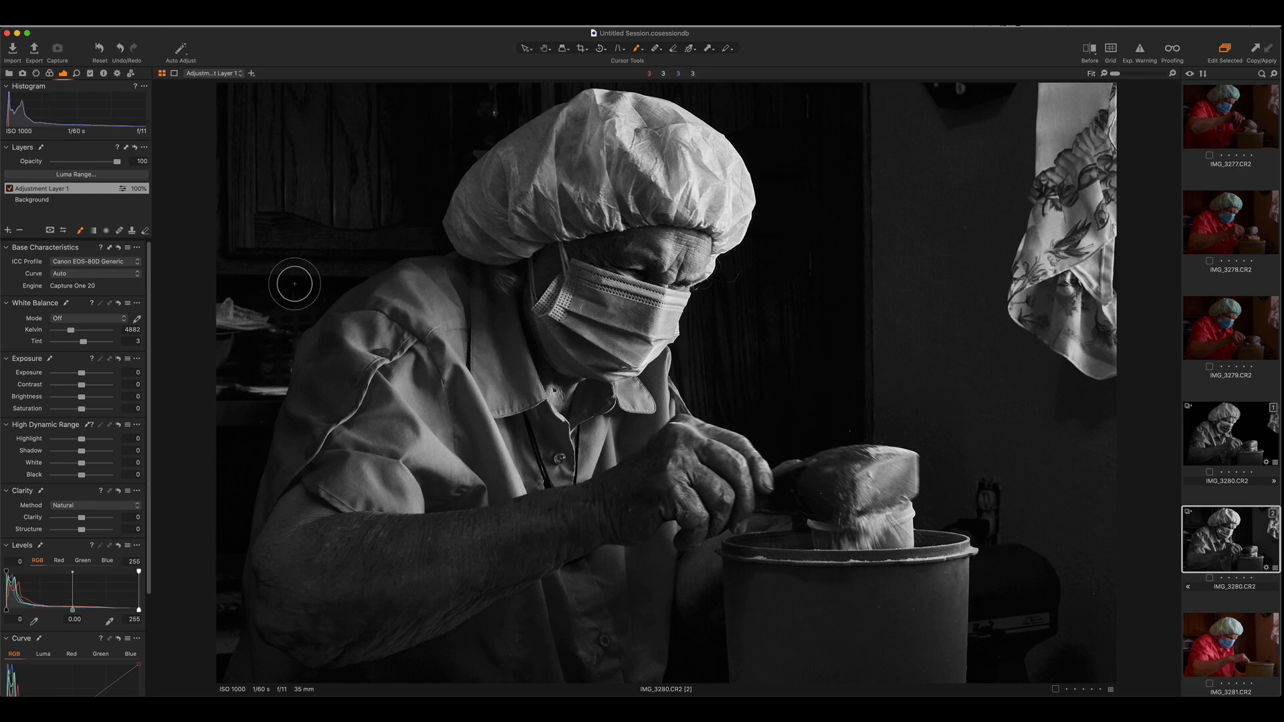
mouse_move(255, 137)
mouse_down()
mouse_move(246, 143)
mouse_move(239, 122)
mouse_move(244, 102)
mouse_move(220, 117)
mouse_move(488, 107)
mouse_move(504, 95)
mouse_move(253, 115)
mouse_up()
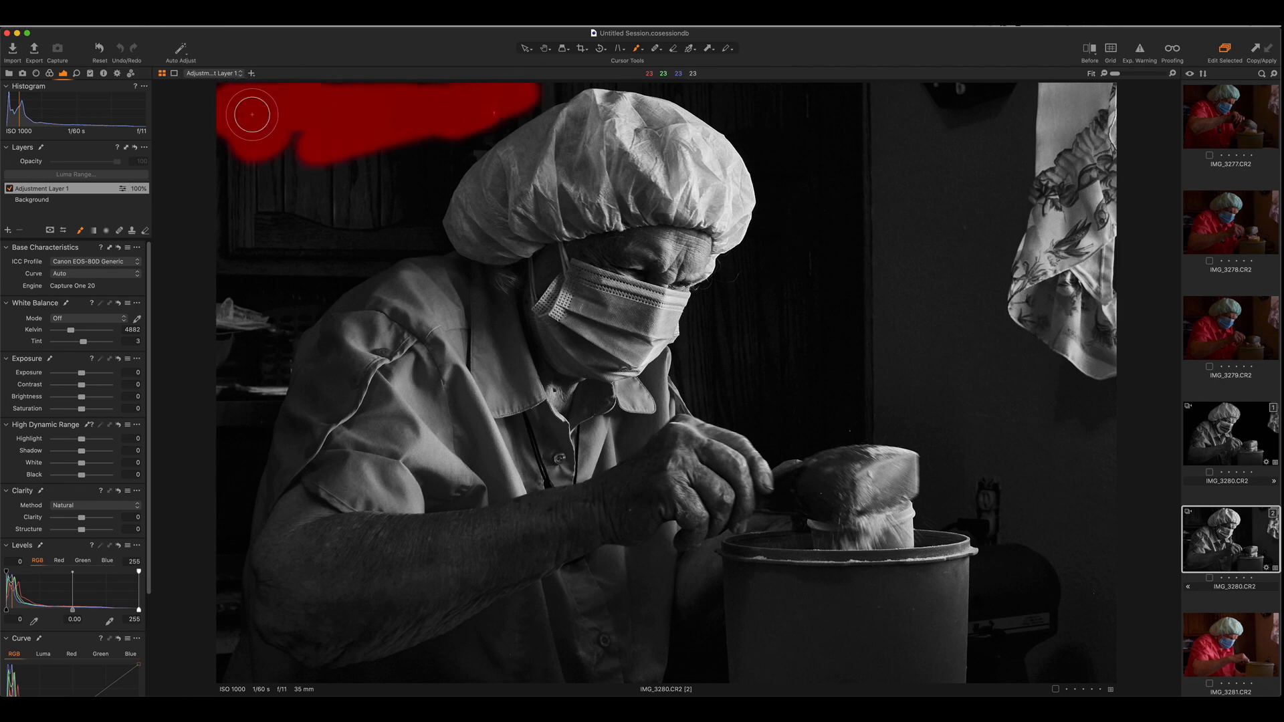
mouse_move(195, 174)
mouse_down()
mouse_move(267, 152)
mouse_move(217, 187)
mouse_move(294, 150)
mouse_move(246, 206)
mouse_move(228, 258)
mouse_move(543, 88)
mouse_move(256, 278)
mouse_move(327, 273)
mouse_move(252, 360)
mouse_move(223, 454)
mouse_move(209, 634)
mouse_move(241, 472)
mouse_move(388, 210)
mouse_move(411, 233)
mouse_move(453, 153)
mouse_move(705, 103)
mouse_move(701, 366)
mouse_move(922, 413)
mouse_move(1047, 527)
mouse_move(1074, 634)
mouse_move(1029, 605)
mouse_move(945, 394)
mouse_move(813, 363)
mouse_move(793, 334)
mouse_move(850, 262)
mouse_move(797, 252)
mouse_move(857, 74)
mouse_move(972, 218)
mouse_move(975, 406)
mouse_move(986, 367)
mouse_move(934, 443)
mouse_move(981, 399)
mouse_move(1032, 665)
mouse_move(707, 381)
mouse_move(780, 355)
mouse_up()
key(e)
mouse_move(802, 518)
mouse_down()
mouse_move(896, 568)
mouse_move(648, 428)
mouse_move(465, 273)
mouse_move(829, 512)
mouse_move(882, 501)
mouse_move(946, 561)
mouse_move(865, 466)
mouse_move(666, 94)
mouse_move(742, 342)
mouse_move(702, 339)
mouse_move(611, 69)
mouse_move(1128, 678)
mouse_up()
key(b)
Step: Set the background layer's Exposure to -4, Contrast to 50 and Brightness to -50
drag(81, 384, 53, 373)
drag(82, 397, 54, 397)
drag(82, 438, 54, 439)
drag(81, 451, 54, 451)
drag(81, 463, 54, 463)
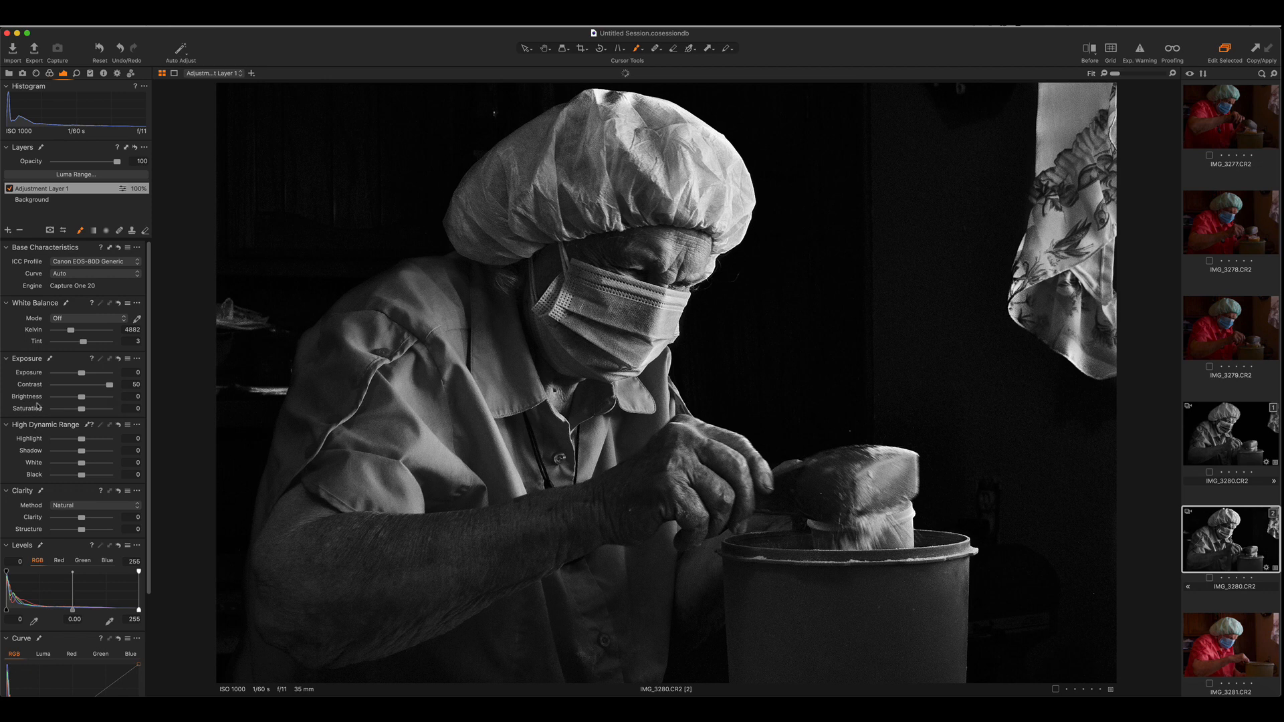
click(53, 397)
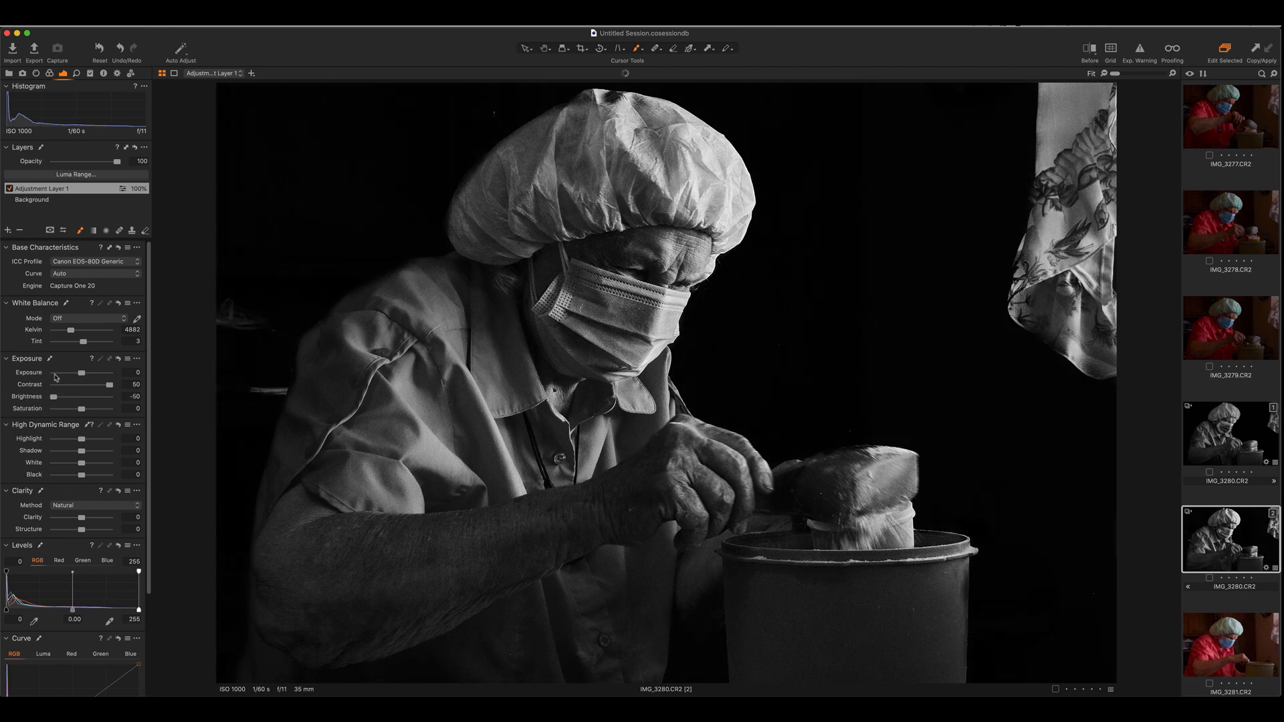
click(53, 373)
Step: Set the background layer's Highlight, Shadow, White and Black to -100 each
click(53, 438)
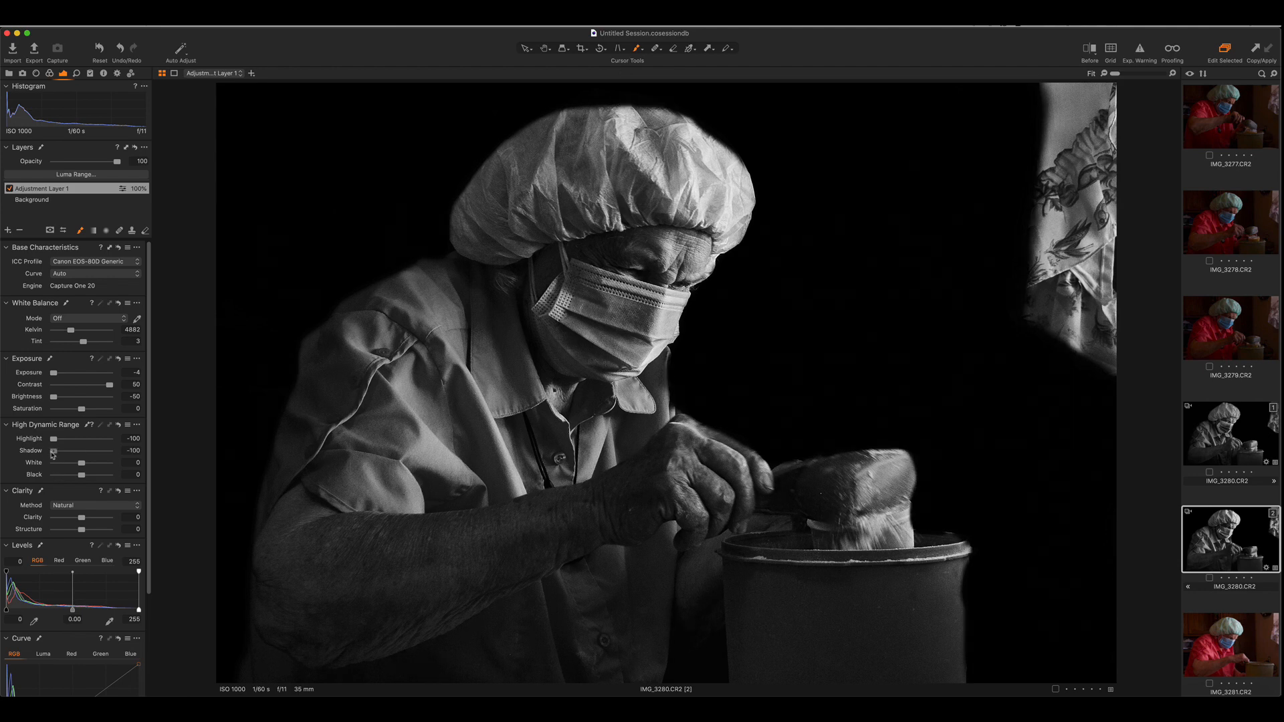
click(53, 451)
click(54, 462)
click(54, 475)
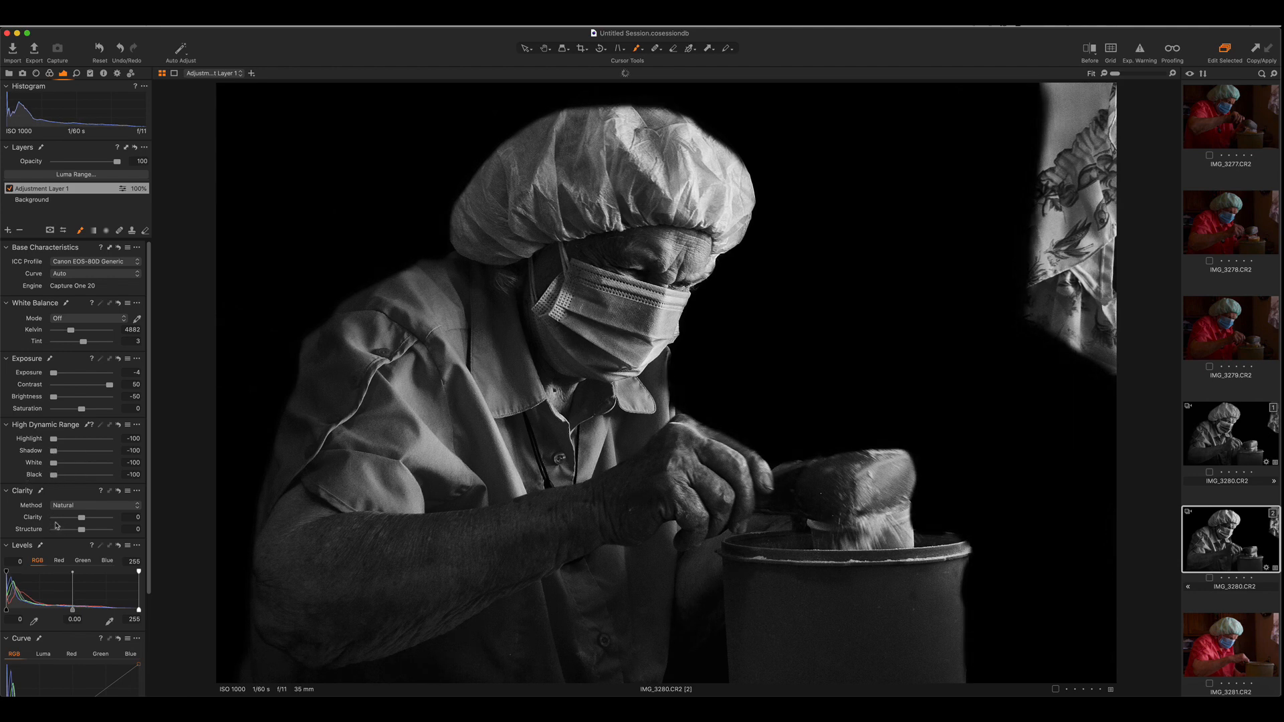
Step: Raise the layer's RGB Levels black point to 137 and check the result against the before view
scroll(72, 562, down, 2)
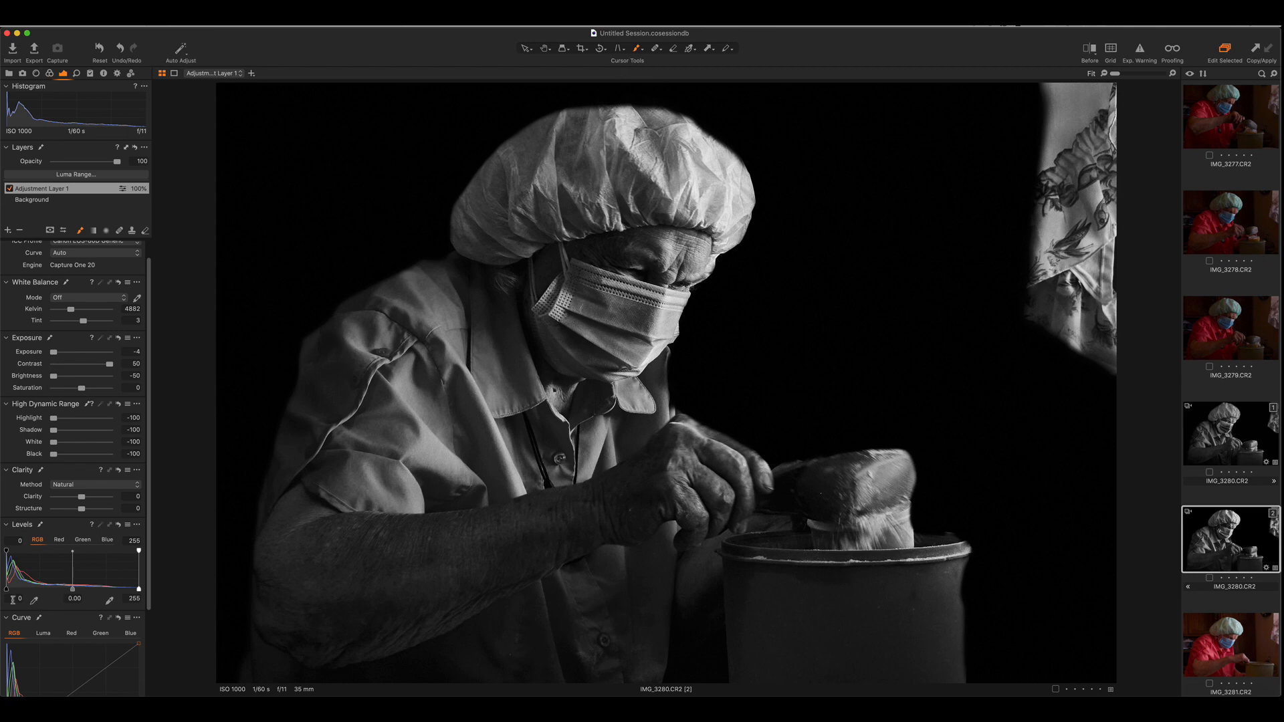
drag(7, 589, 78, 589)
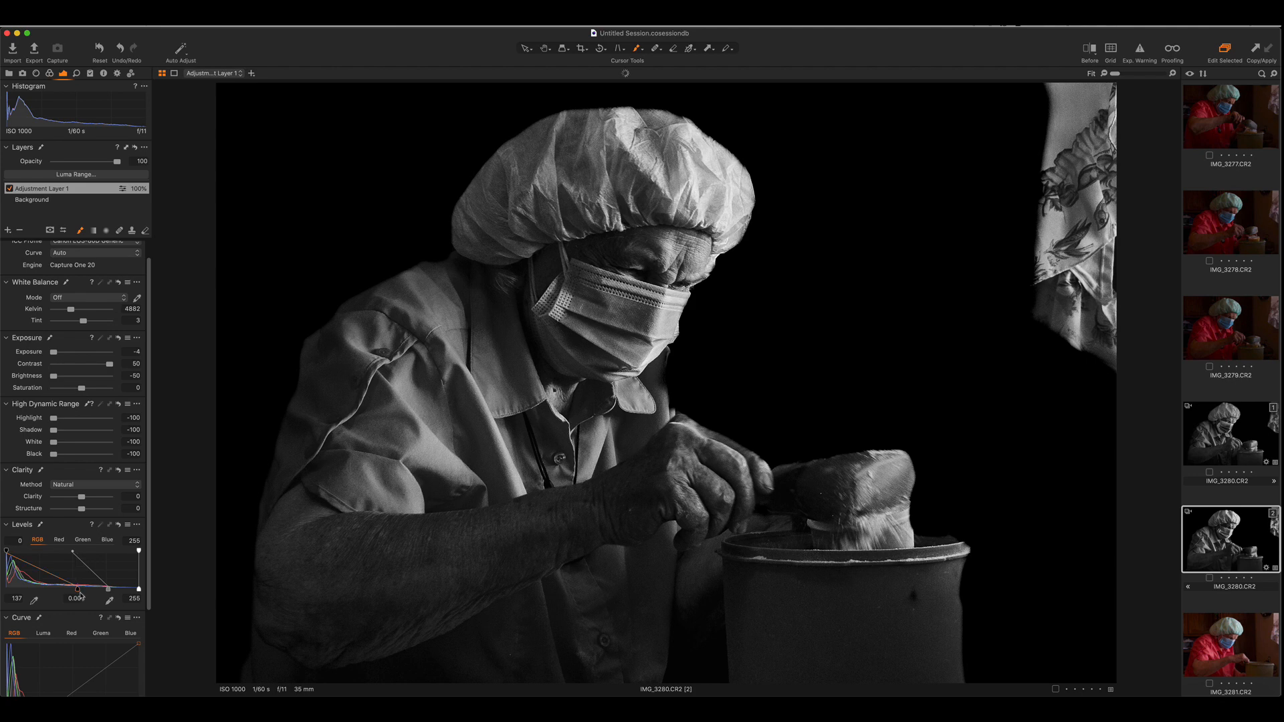
click(1089, 49)
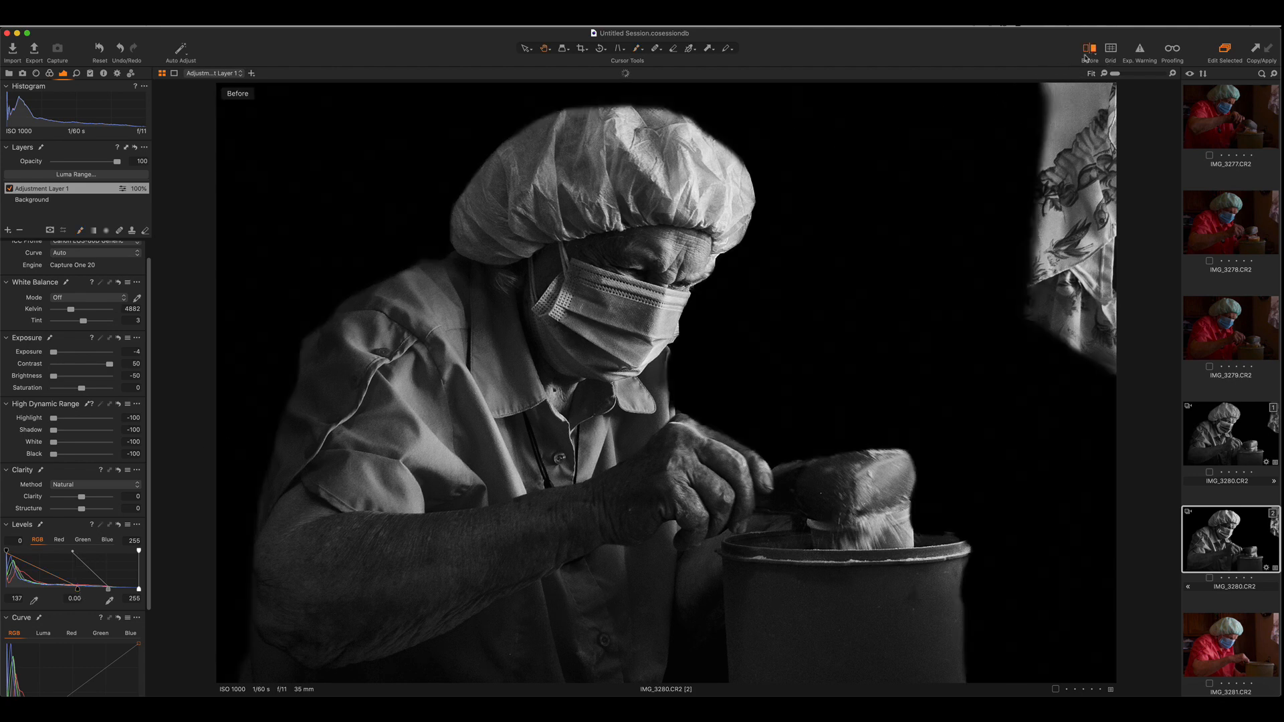
key(b)
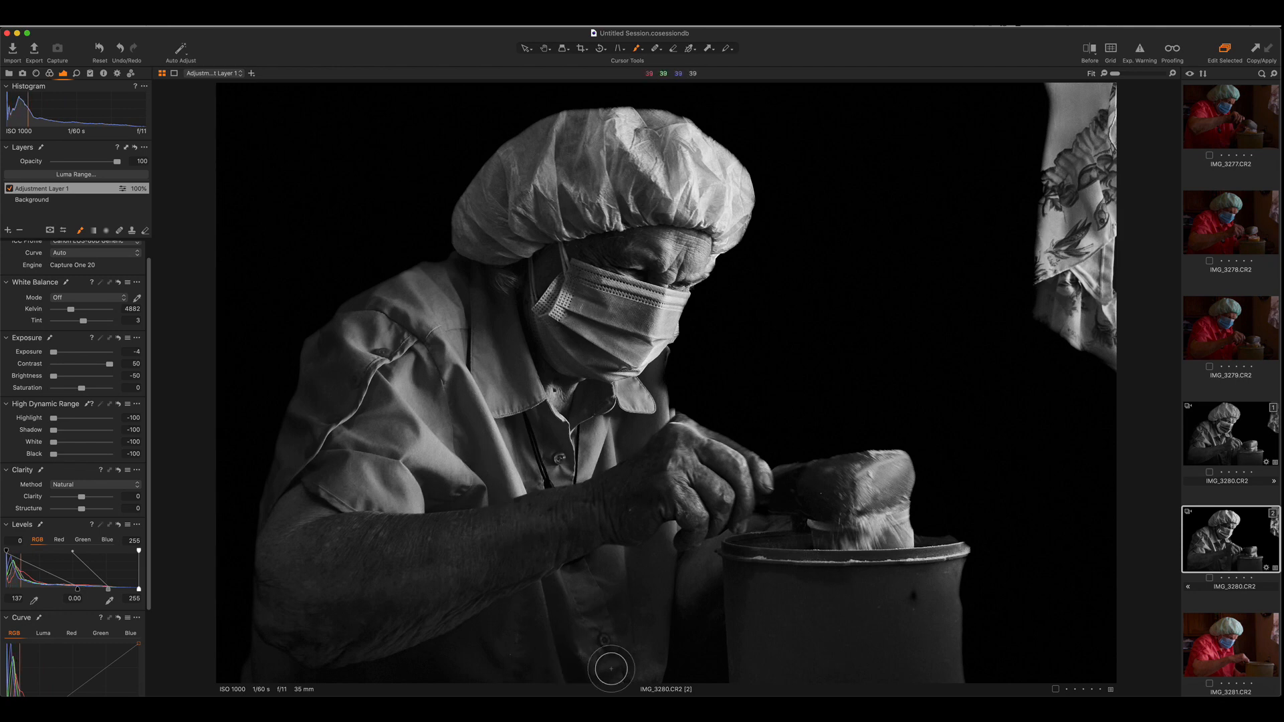
Step: Rename the background adjustment layer as Background Removeal
double_click(55, 190)
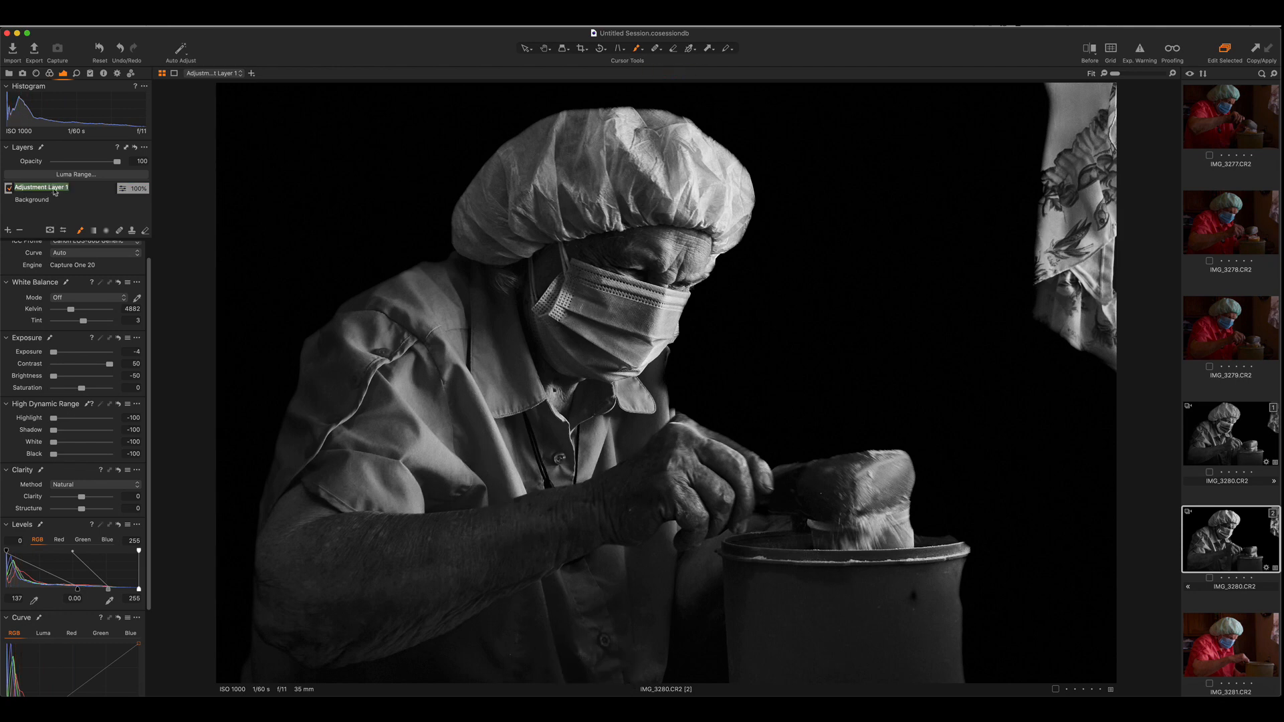
text(Background Removeal)
key(Return)
Step: Add another empty adjustment layer and name it Shirt
click(7, 230)
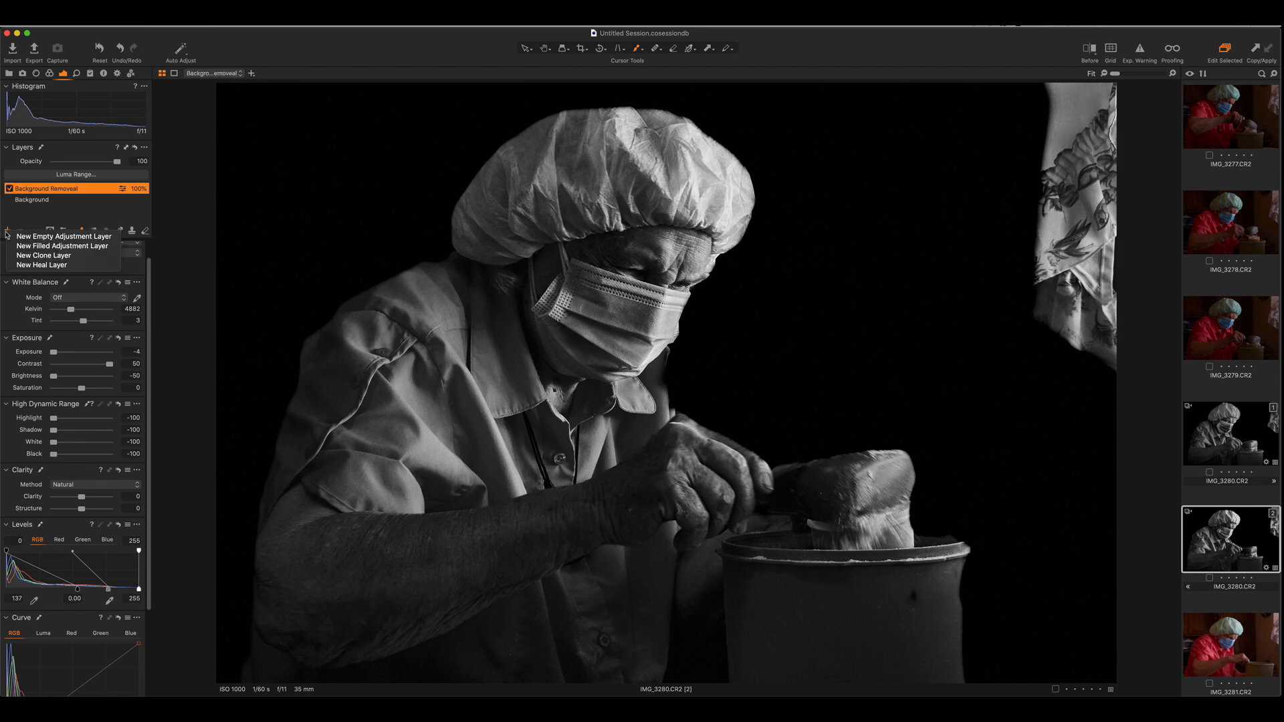
click(15, 236)
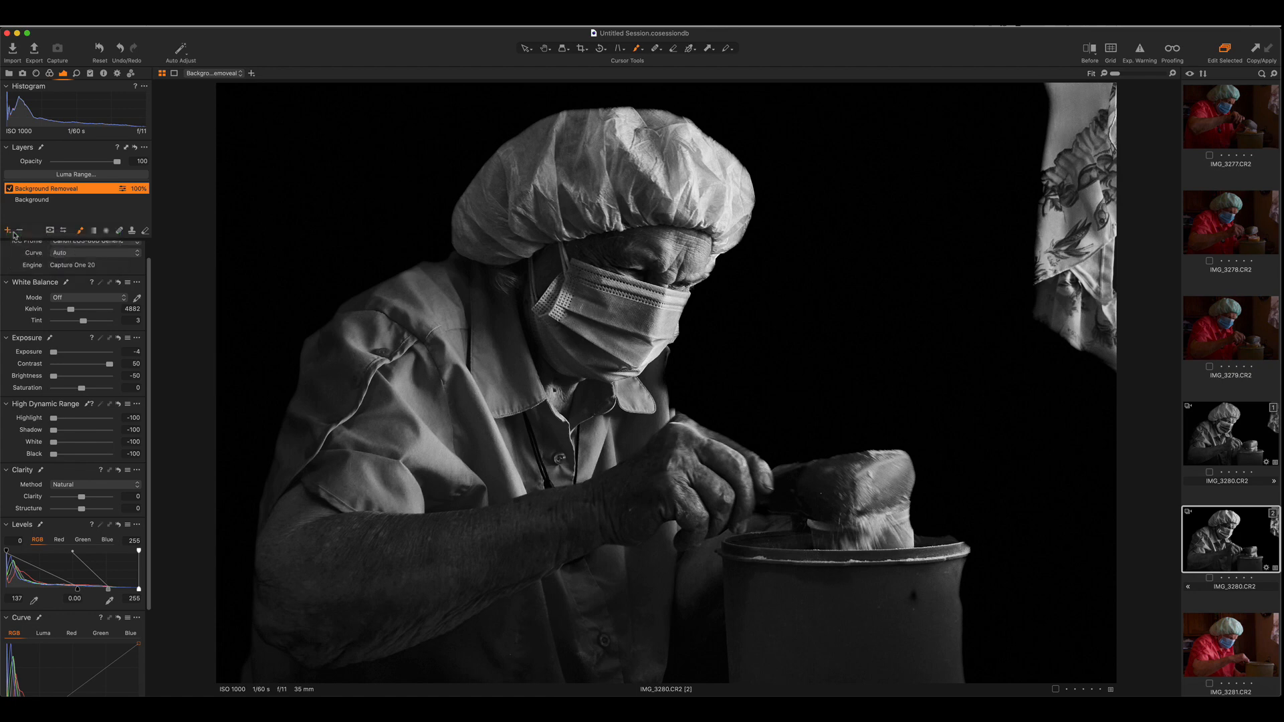
double_click(51, 191)
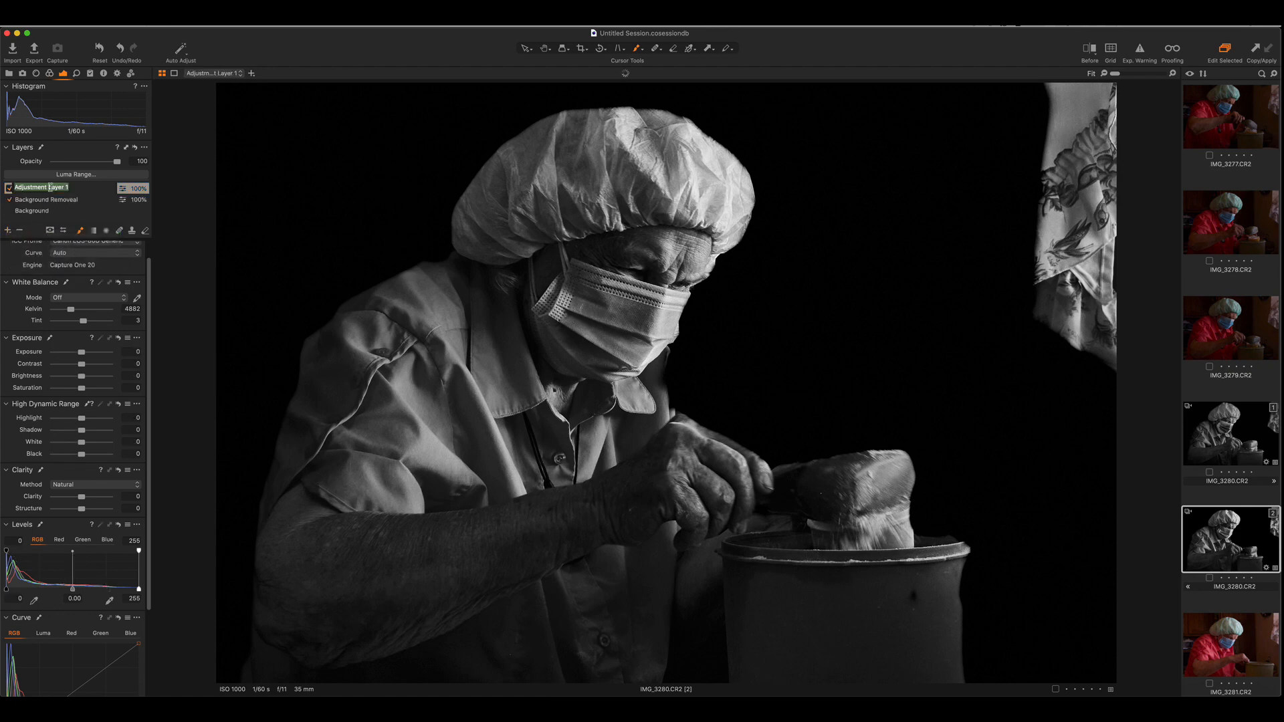
text(AS)
key(Return)
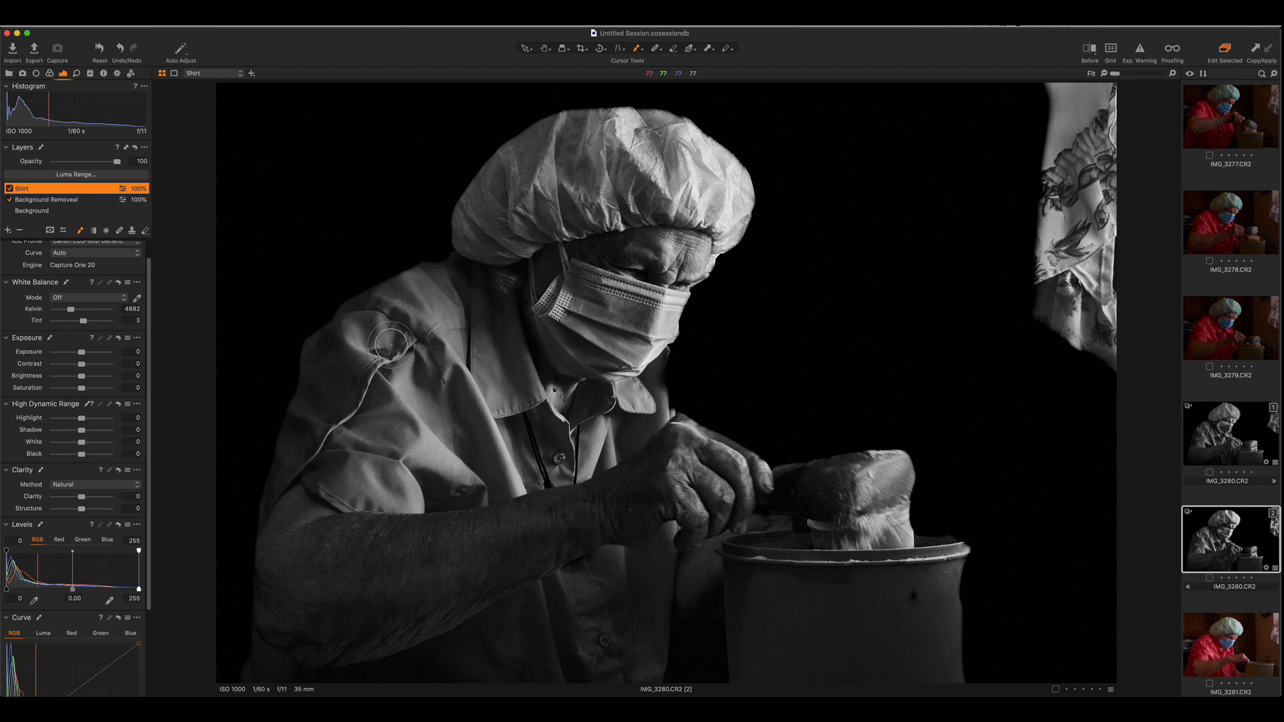
Step: Paint the Shirt mask over the lower shirt below the forearm and set Shadow to 62 and Black to 50
mouse_move(544, 596)
mouse_down()
mouse_move(579, 618)
mouse_move(441, 665)
mouse_move(622, 624)
mouse_move(643, 593)
mouse_move(619, 661)
mouse_move(570, 613)
mouse_move(608, 582)
mouse_move(639, 621)
mouse_move(272, 675)
mouse_move(636, 608)
mouse_up()
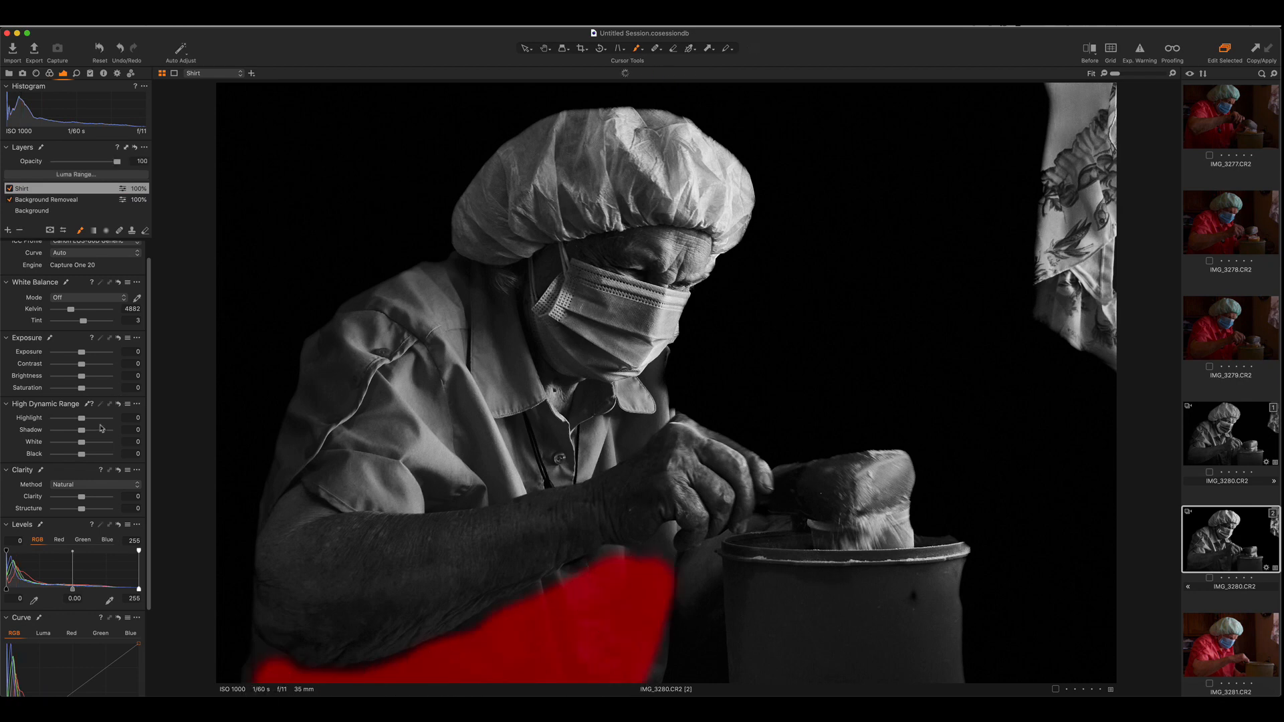
click(99, 431)
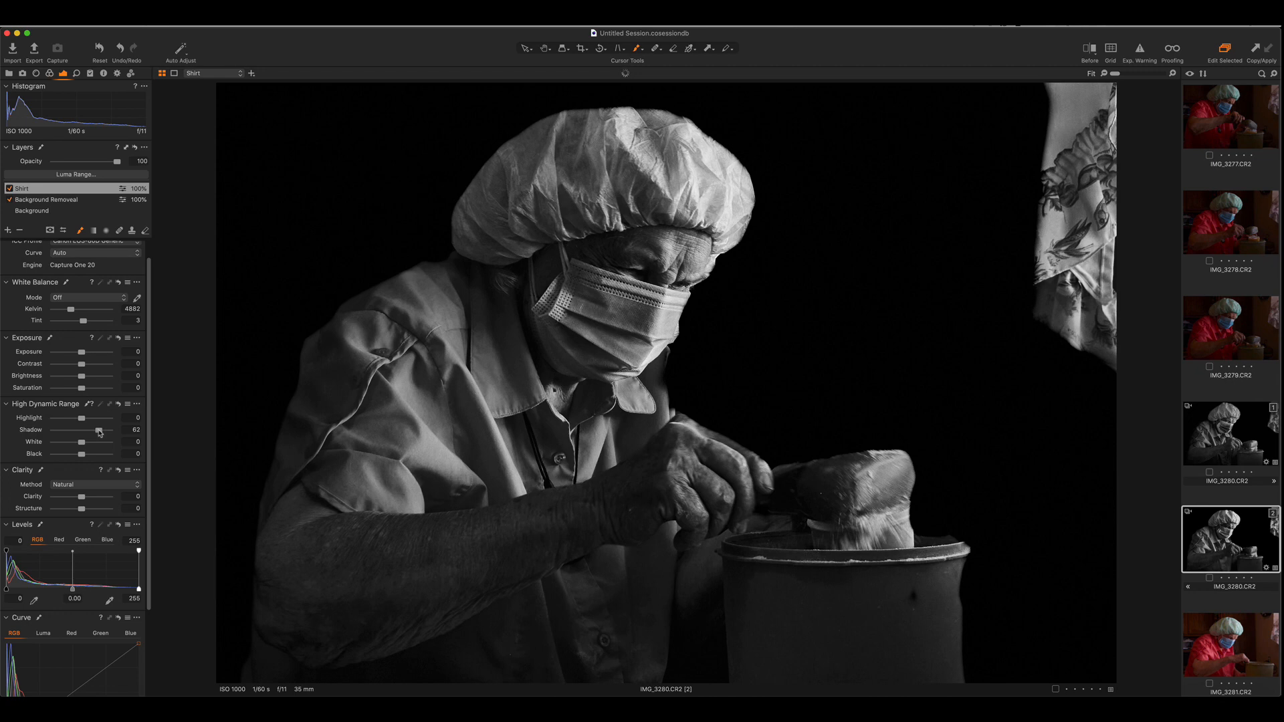
click(95, 454)
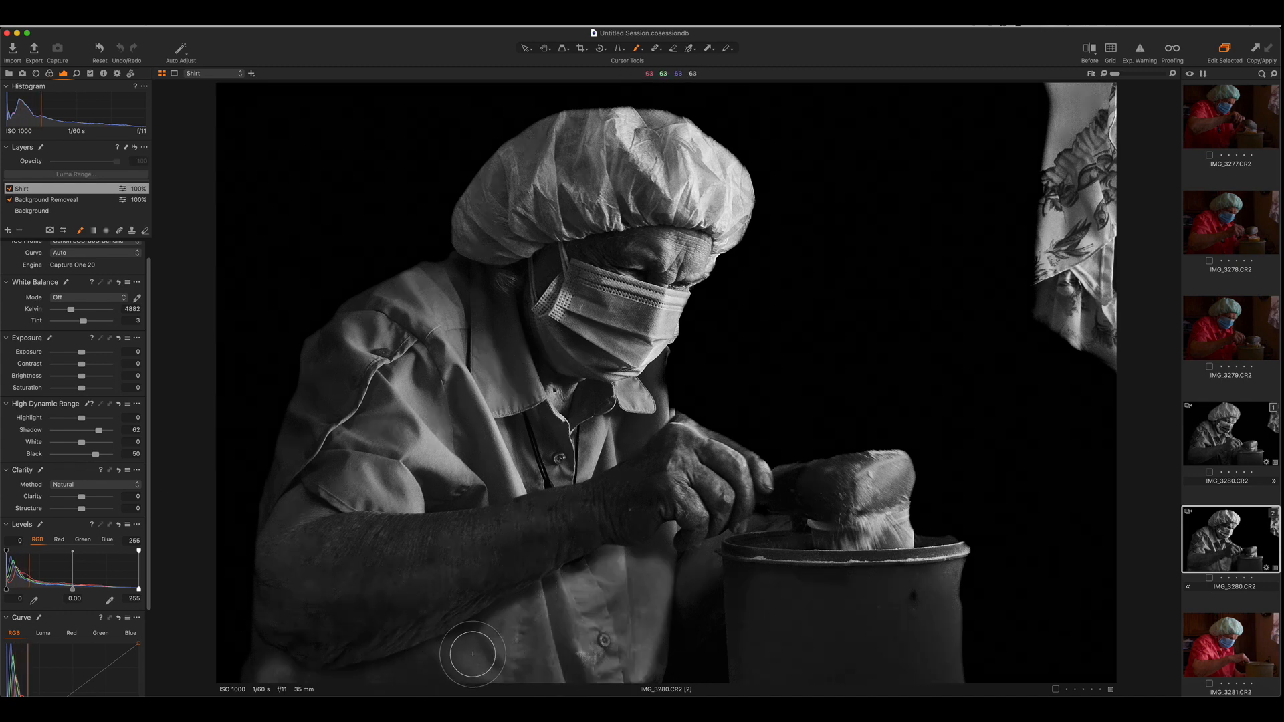
Step: Extend the Shirt mask up to the forearm's edge and set Black to 23 and Contrast to 19
mouse_move(473, 660)
mouse_down()
mouse_move(501, 643)
mouse_move(455, 662)
mouse_move(571, 615)
mouse_move(604, 592)
mouse_move(518, 627)
mouse_move(586, 588)
mouse_move(599, 586)
mouse_move(480, 640)
mouse_move(636, 565)
mouse_up()
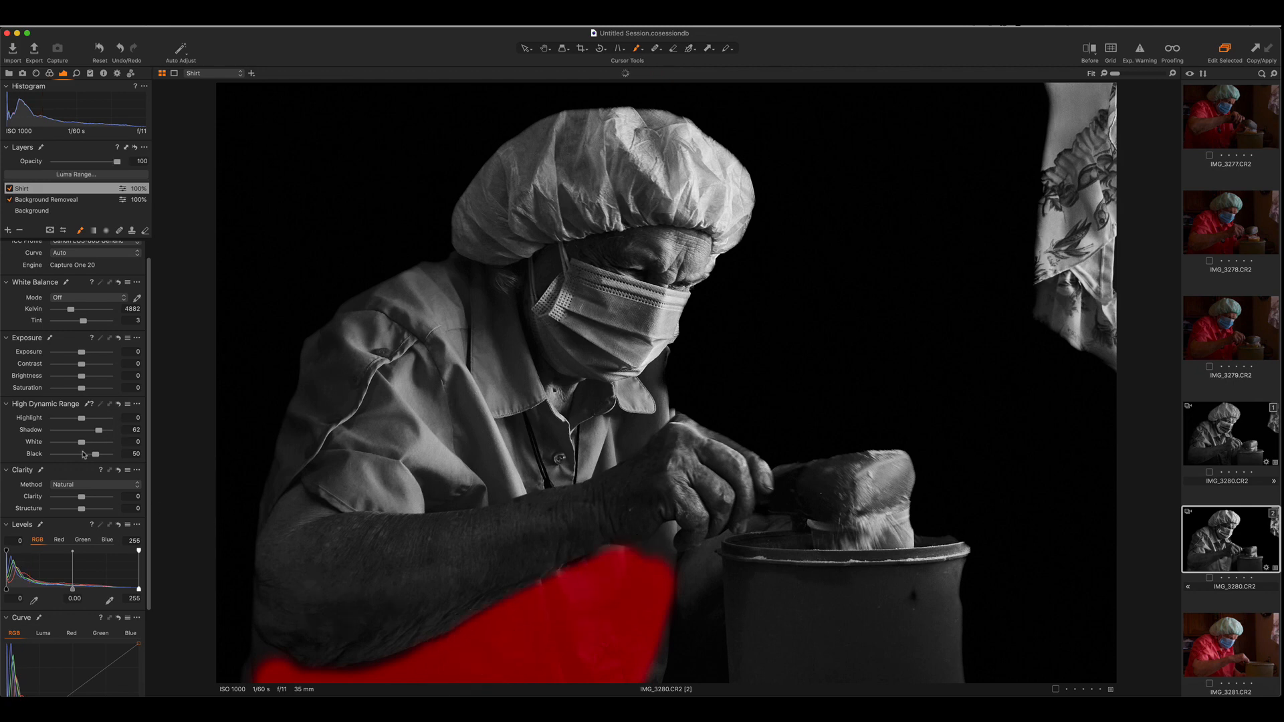
click(88, 456)
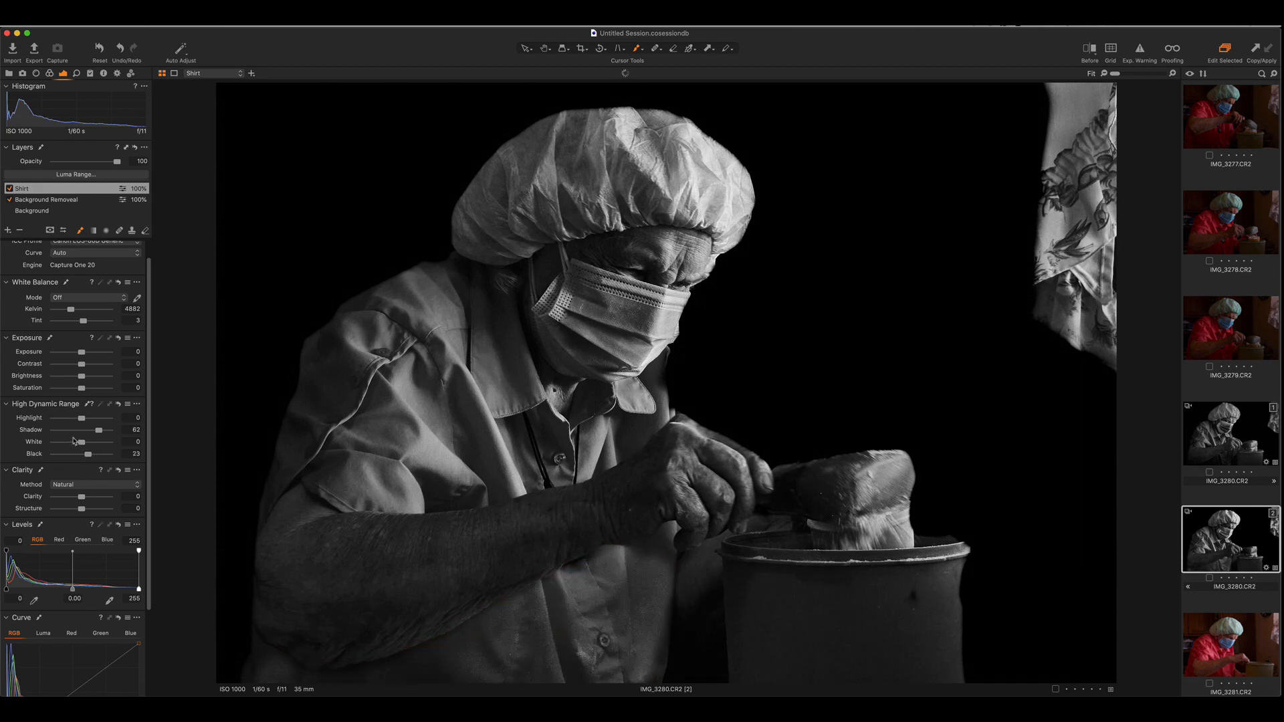
click(92, 366)
Step: Erase the Background Removeal mask from the shirt edge beside the collar, below the face mask
scroll(659, 393, up, 5)
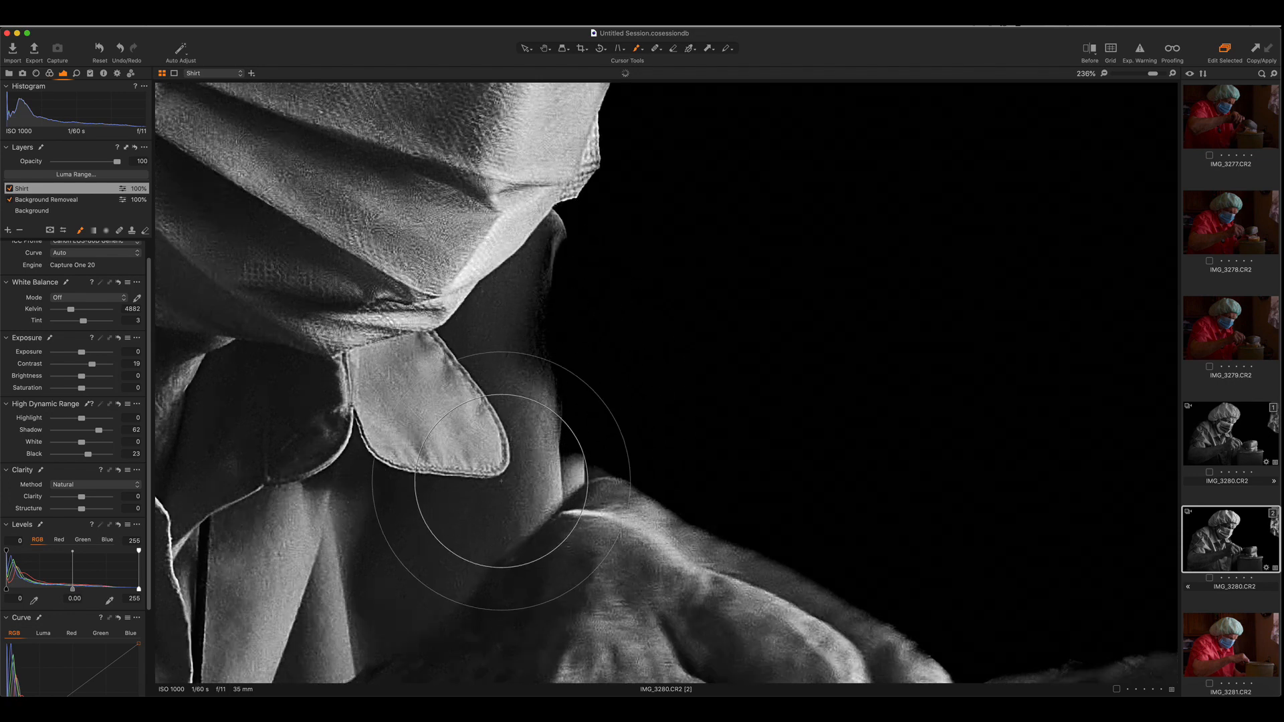
scroll(642, 435, down, 5)
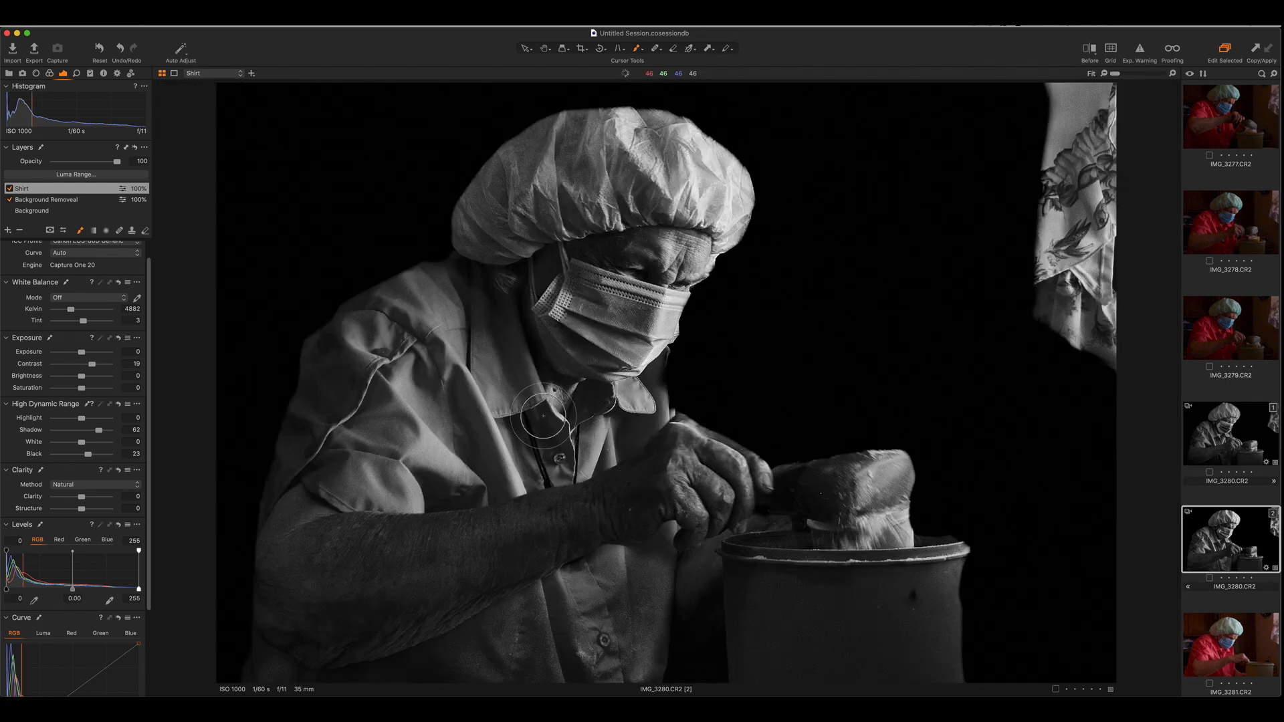
click(96, 200)
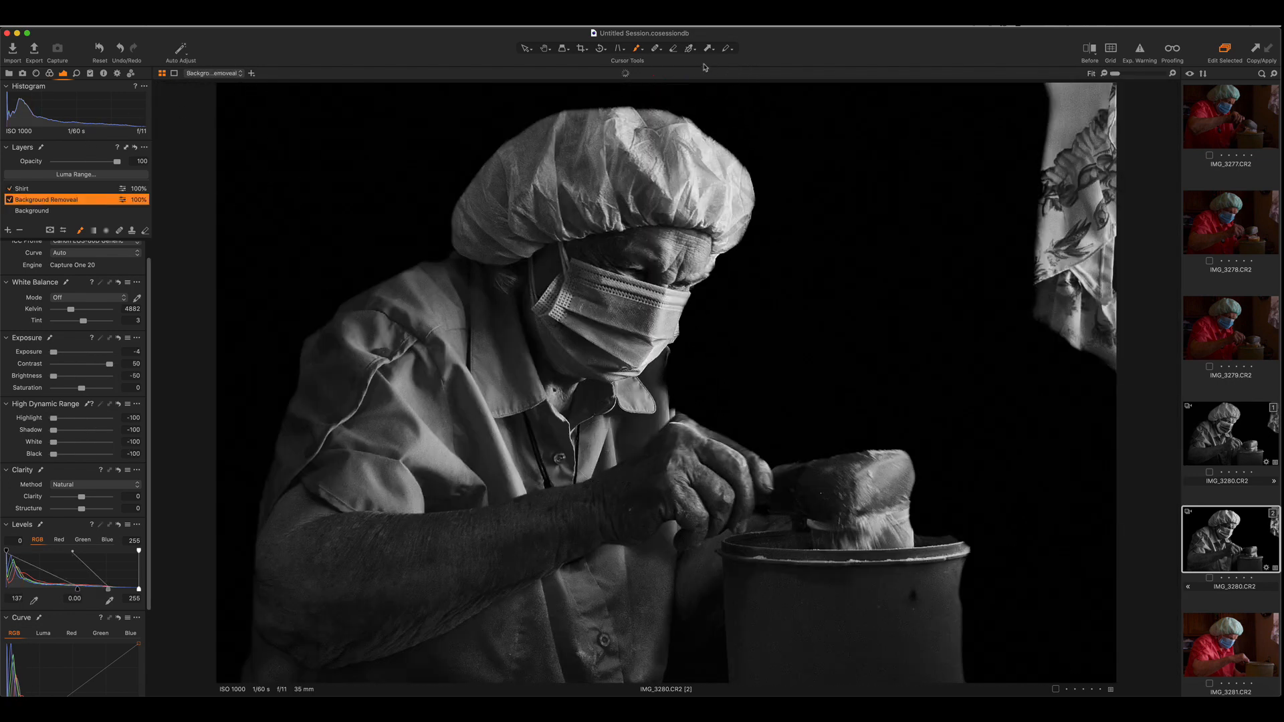
click(673, 49)
scroll(674, 359, up, 5)
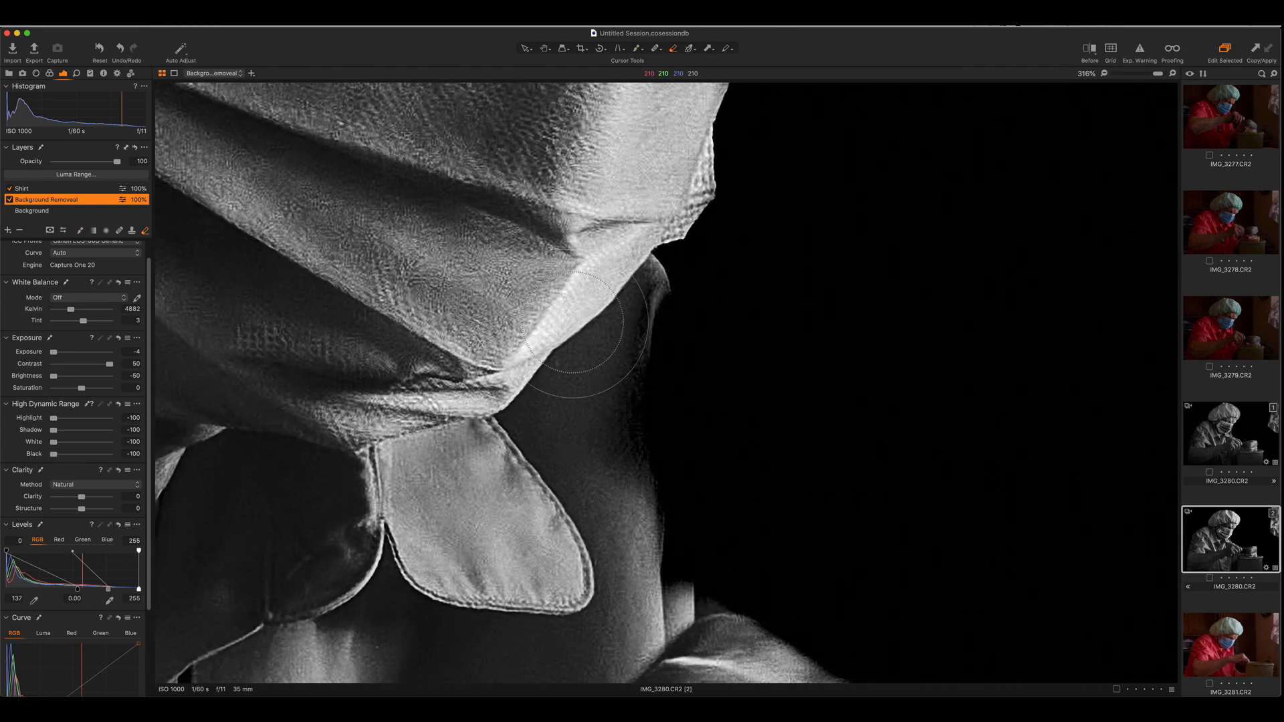
mouse_move(573, 321)
mouse_down()
mouse_move(588, 430)
mouse_move(633, 461)
mouse_move(751, 662)
mouse_up()
Step: Erase the Background Removeal mask from the bucket's outer edge and the back of the hand
scroll(502, 426, down, 10)
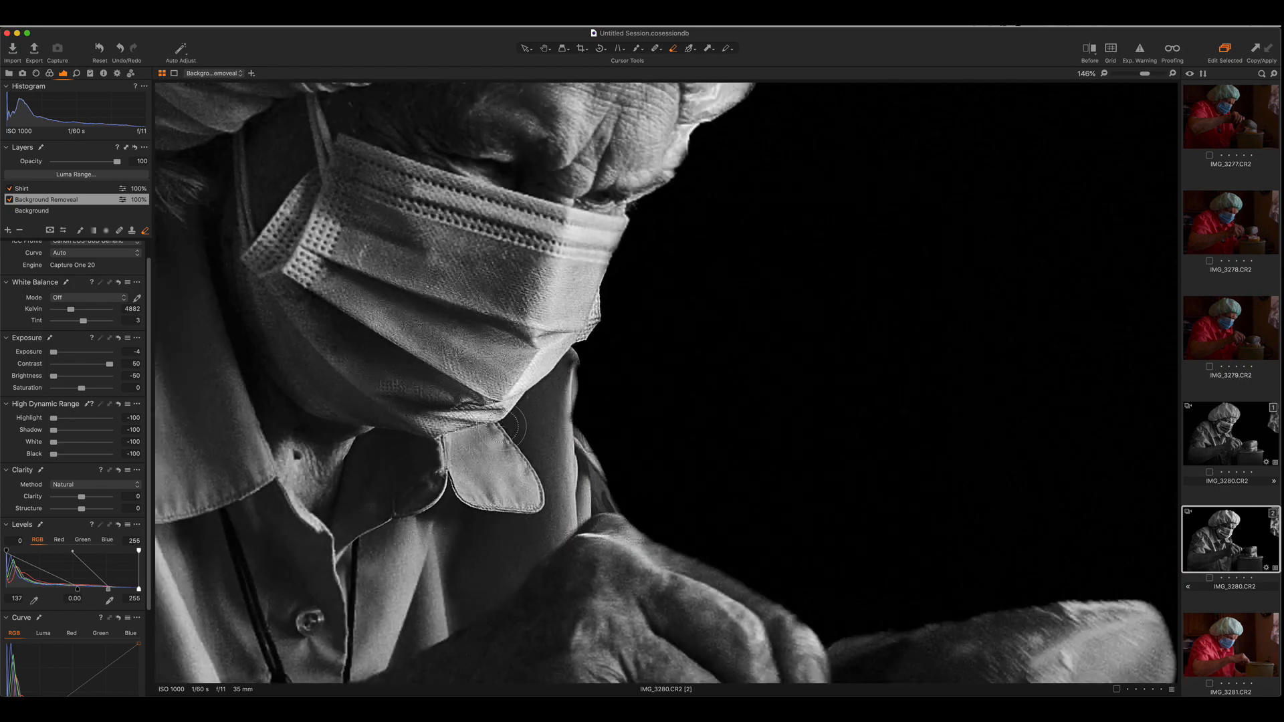
scroll(777, 637, up, 1)
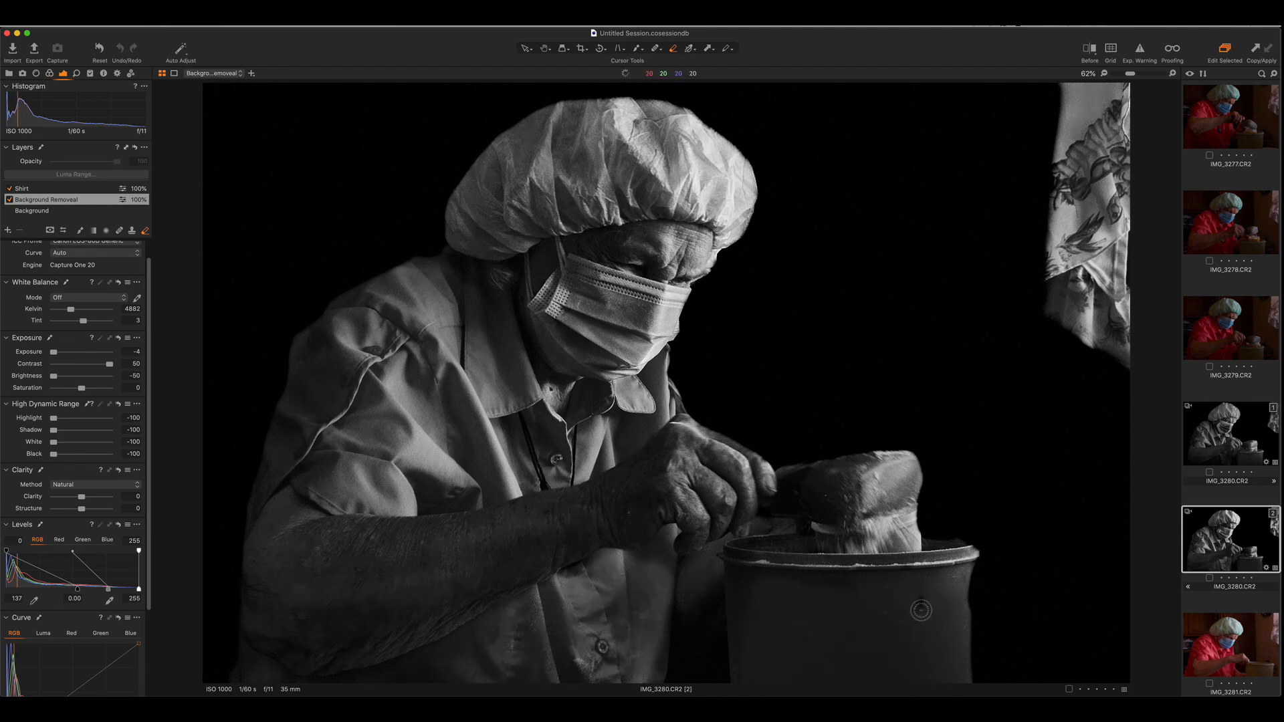
click(922, 597)
click(967, 620)
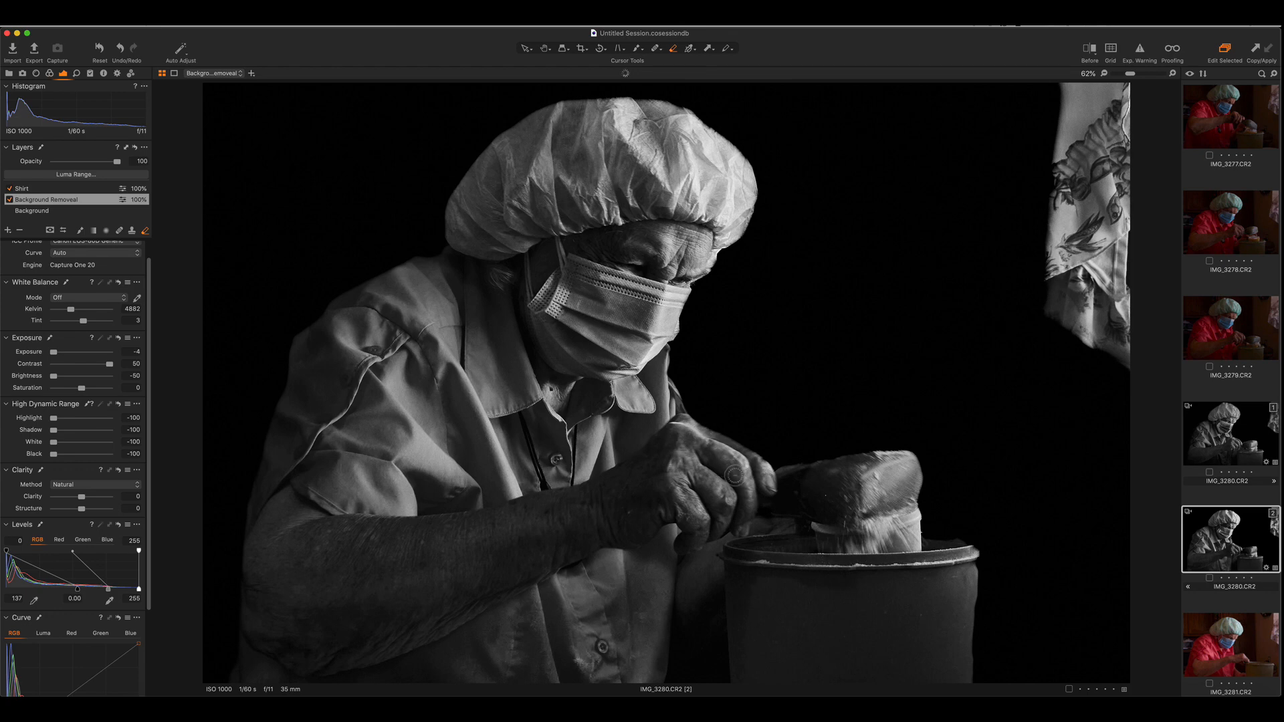
mouse_move(705, 448)
mouse_down()
mouse_move(692, 428)
mouse_move(759, 460)
mouse_move(743, 448)
mouse_up()
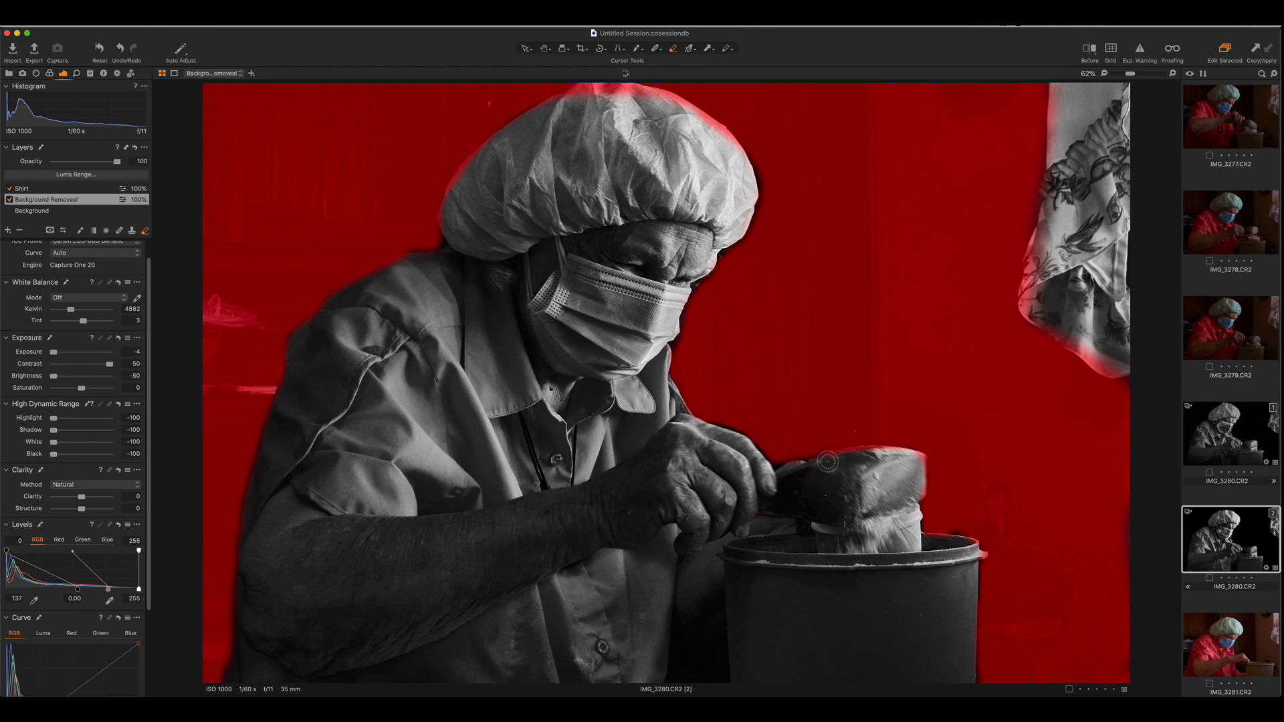
Step: Extend the Shirt layer's mask at the lower shirt's front edge and paint it over the upper sleeve and collar
click(21, 189)
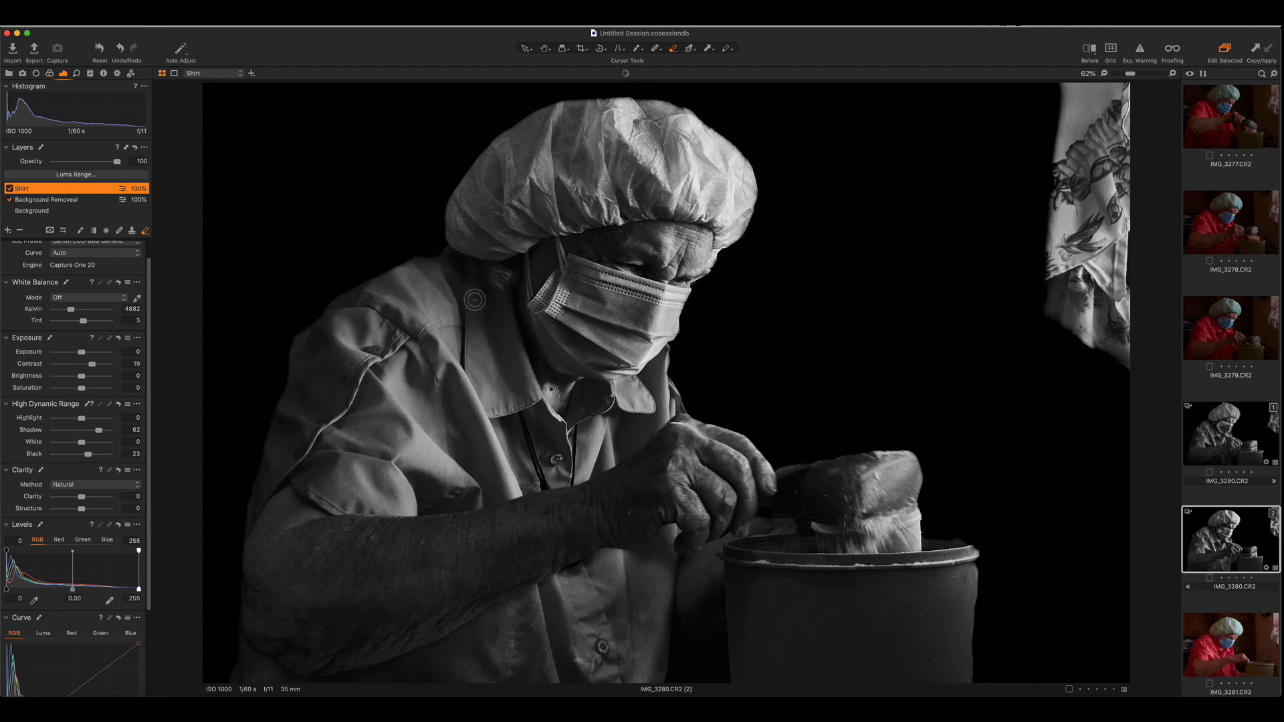
drag(489, 293, 515, 377)
mouse_move(262, 493)
mouse_down()
mouse_move(311, 353)
mouse_move(345, 372)
mouse_move(318, 416)
mouse_move(315, 374)
mouse_up()
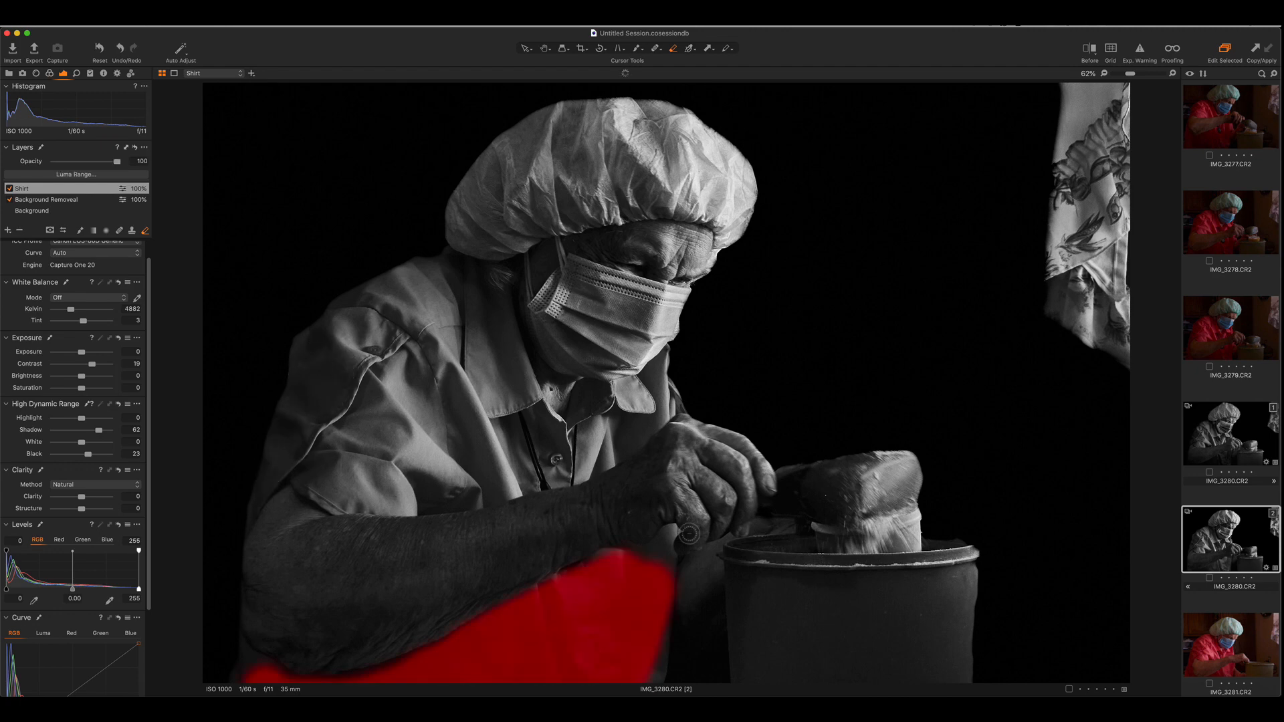
mouse_move(656, 680)
mouse_down()
mouse_move(659, 632)
mouse_move(643, 636)
mouse_up()
click(637, 48)
drag(292, 444, 358, 341)
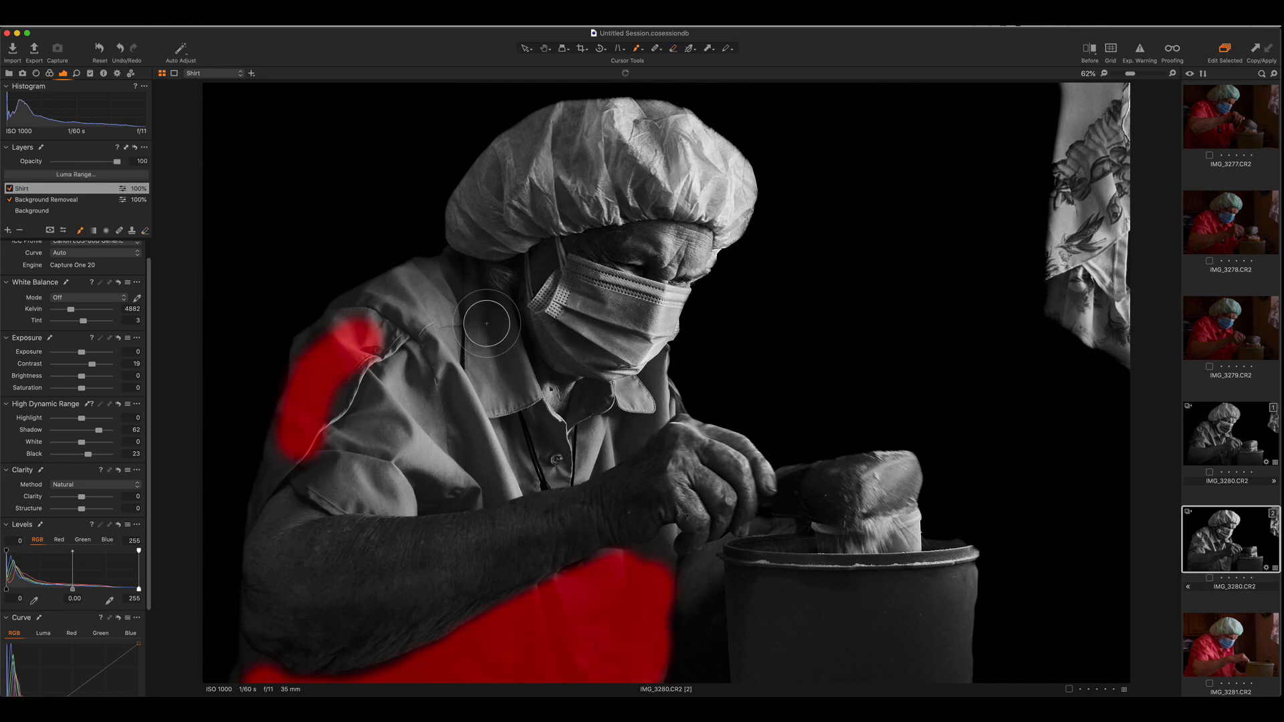
drag(490, 322, 494, 391)
Step: Add another empty adjustment layer, paint its mask over the forearm skin, and set Brightness to 15
click(6, 231)
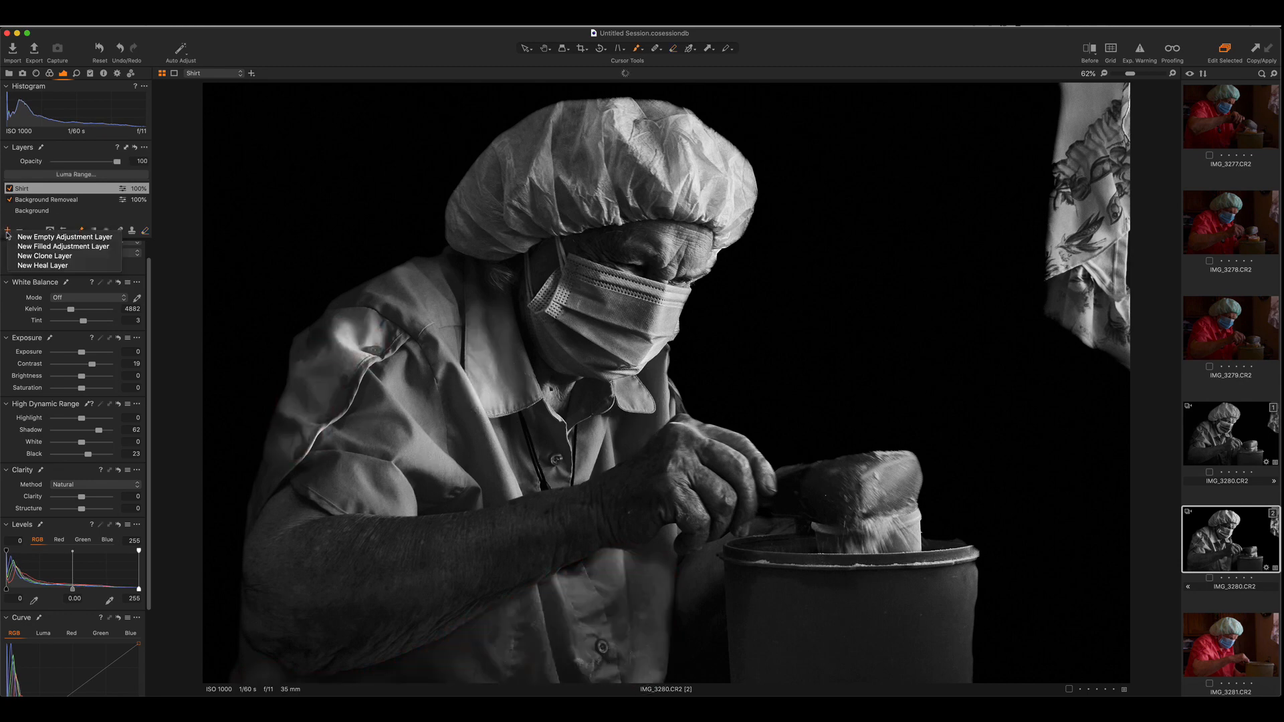
click(27, 238)
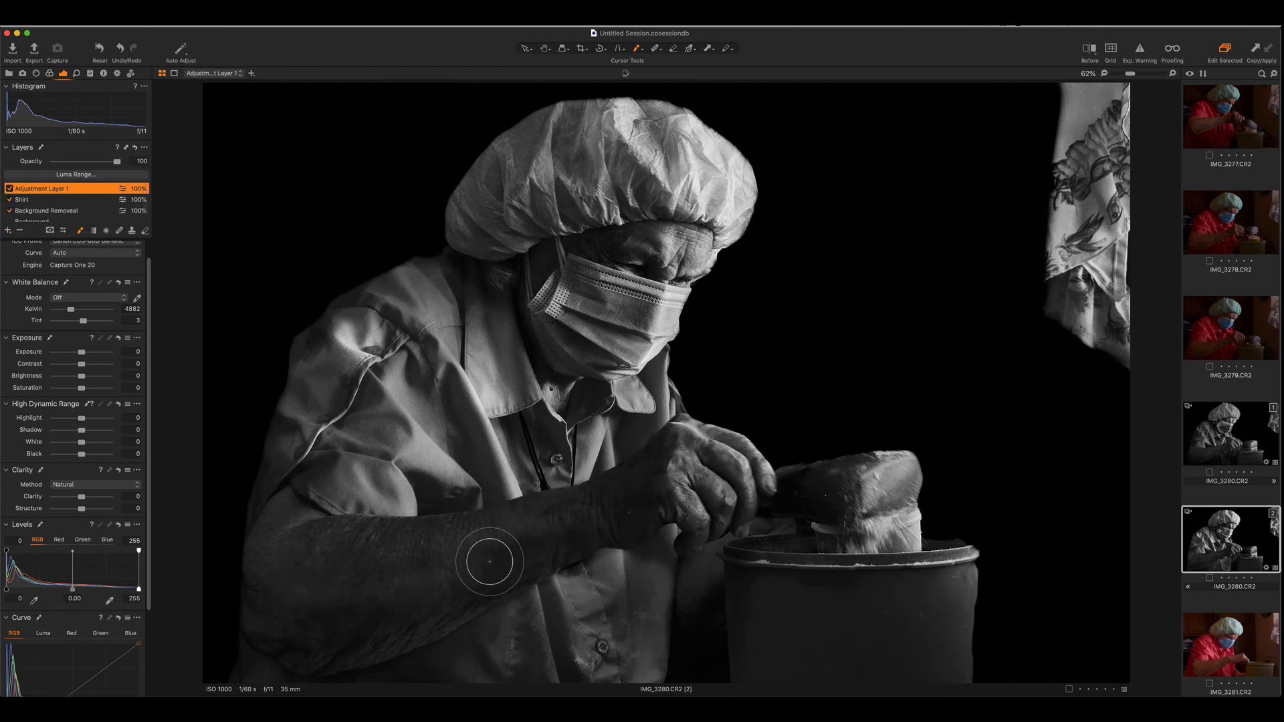
mouse_move(301, 547)
mouse_down()
mouse_move(292, 626)
mouse_move(326, 631)
mouse_move(392, 609)
mouse_move(282, 599)
mouse_move(355, 598)
mouse_move(293, 580)
mouse_move(272, 557)
mouse_move(372, 613)
mouse_move(427, 564)
mouse_move(633, 497)
mouse_move(337, 546)
mouse_move(374, 615)
mouse_up()
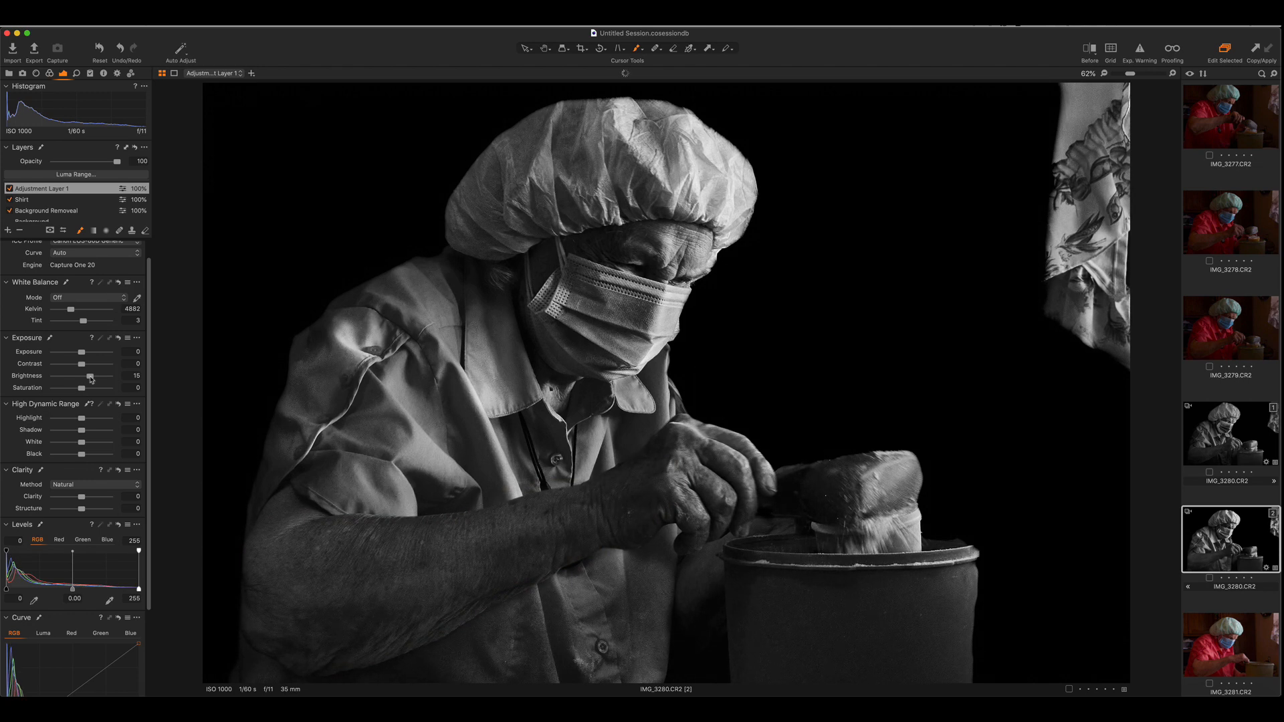
Step: Set the forearm layer's Highlight to -72, Shadow 20, White -45, Black 10, Clarity 23, Structure 57, and the Levels input black point to 5
click(62, 419)
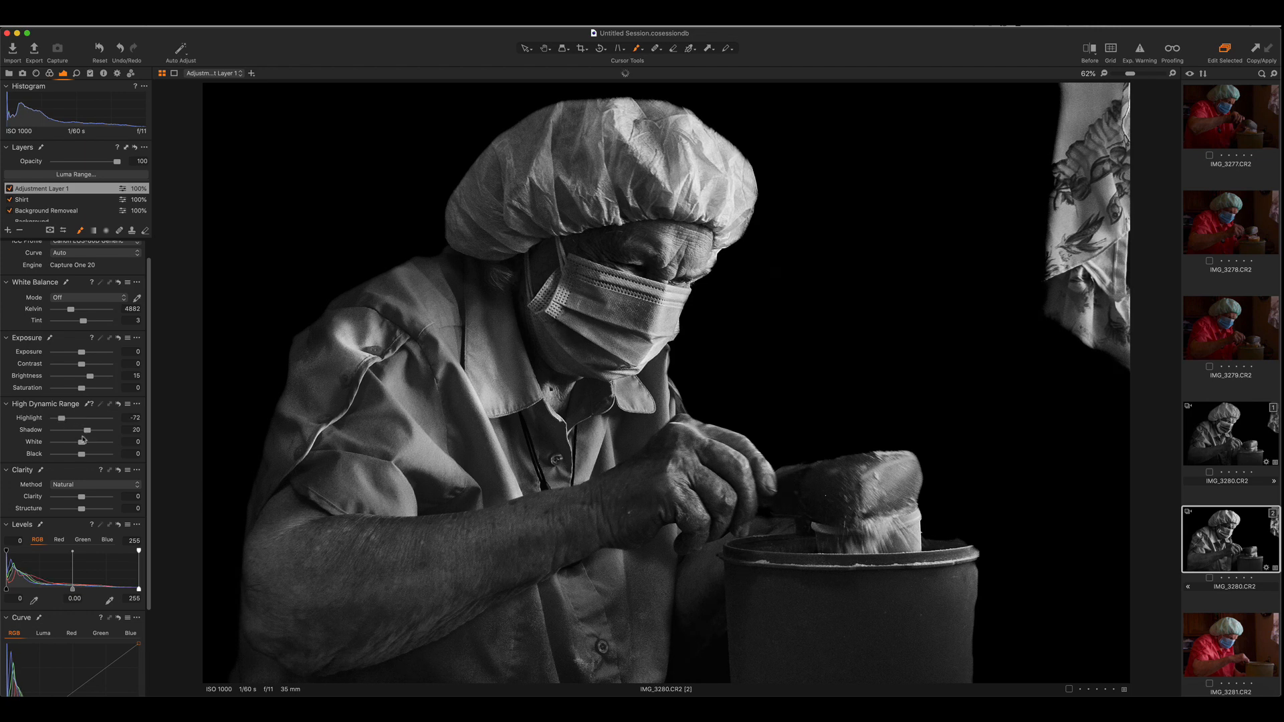
click(69, 443)
click(97, 510)
click(89, 497)
drag(7, 587, 10, 589)
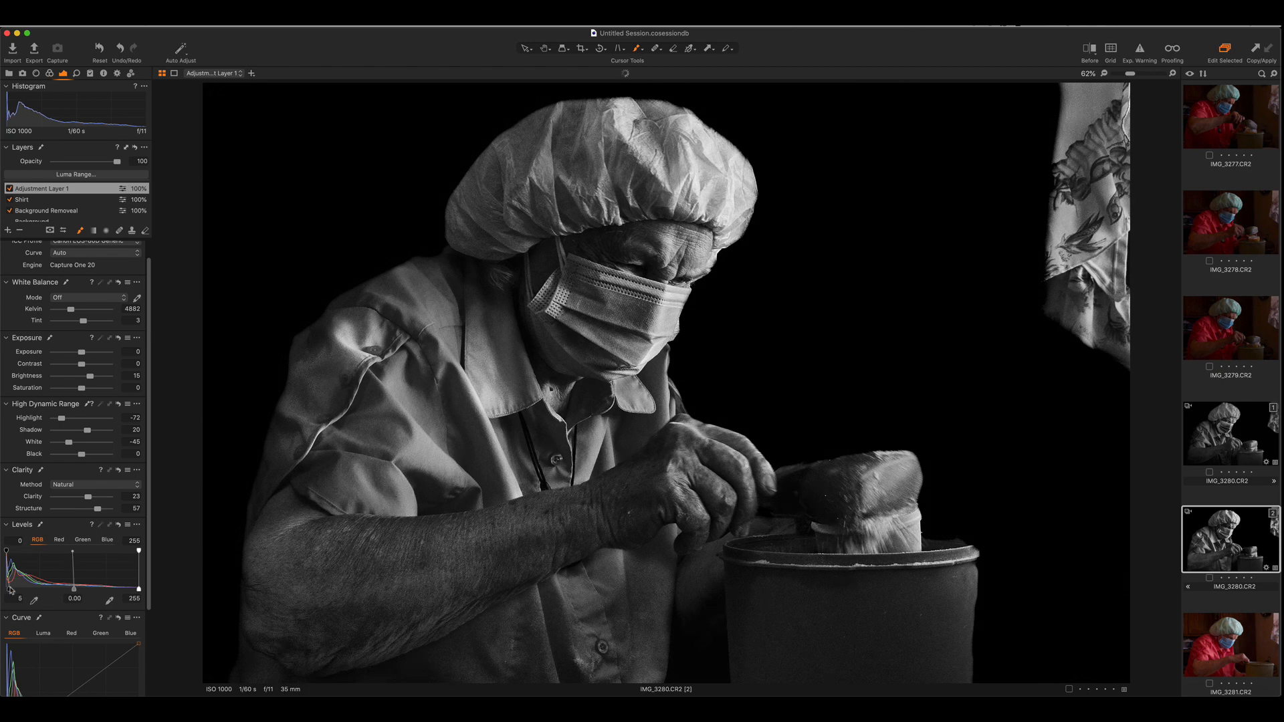
click(85, 454)
Step: Compare the portrait before and after editing by sweeping the split-view divider across the whole image
click(1092, 51)
click(1110, 70)
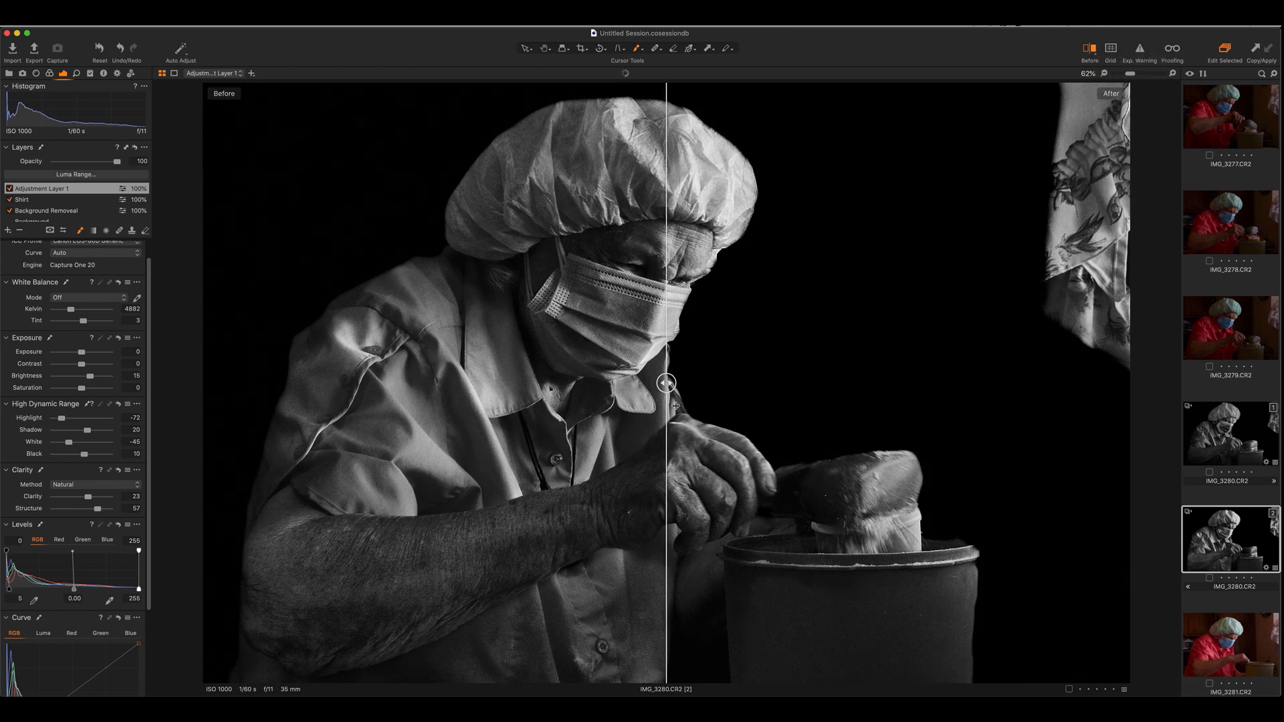
drag(667, 383, 1280, 358)
drag(1128, 385, 184, 429)
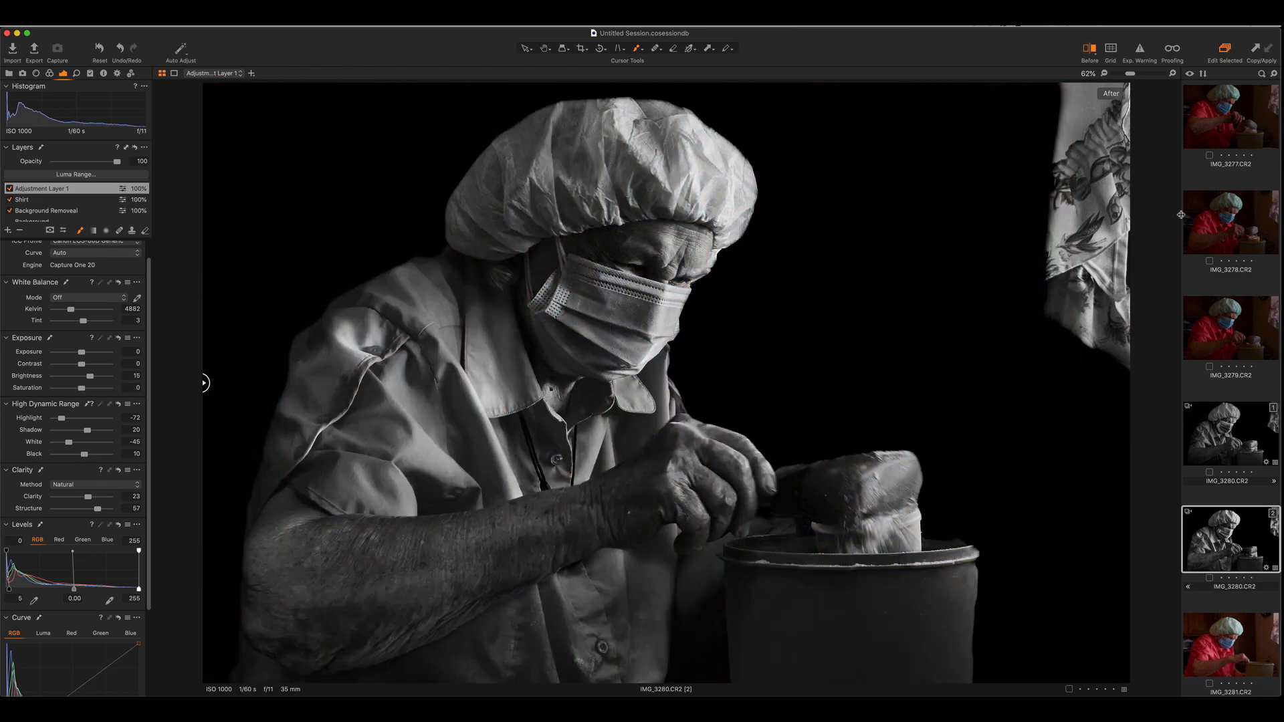
click(1095, 55)
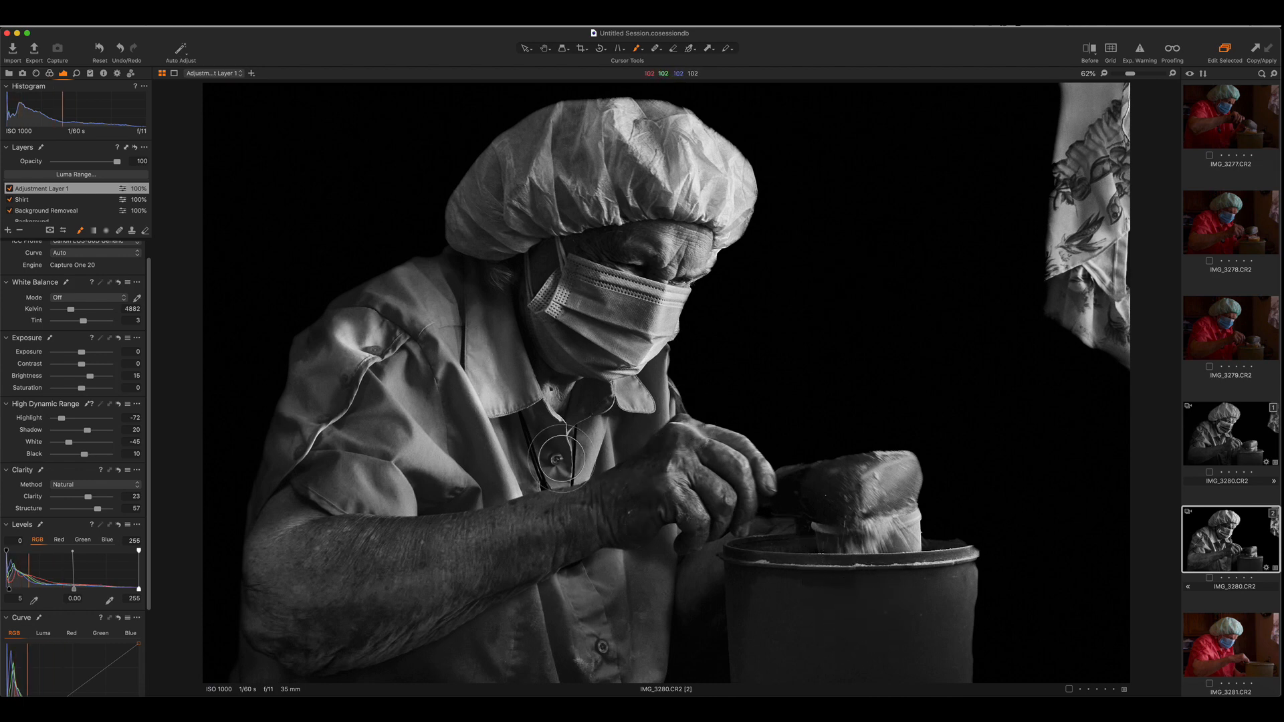
Step: Rename the forearm adjustment layer as Skin
scroll(655, 271, up, 5)
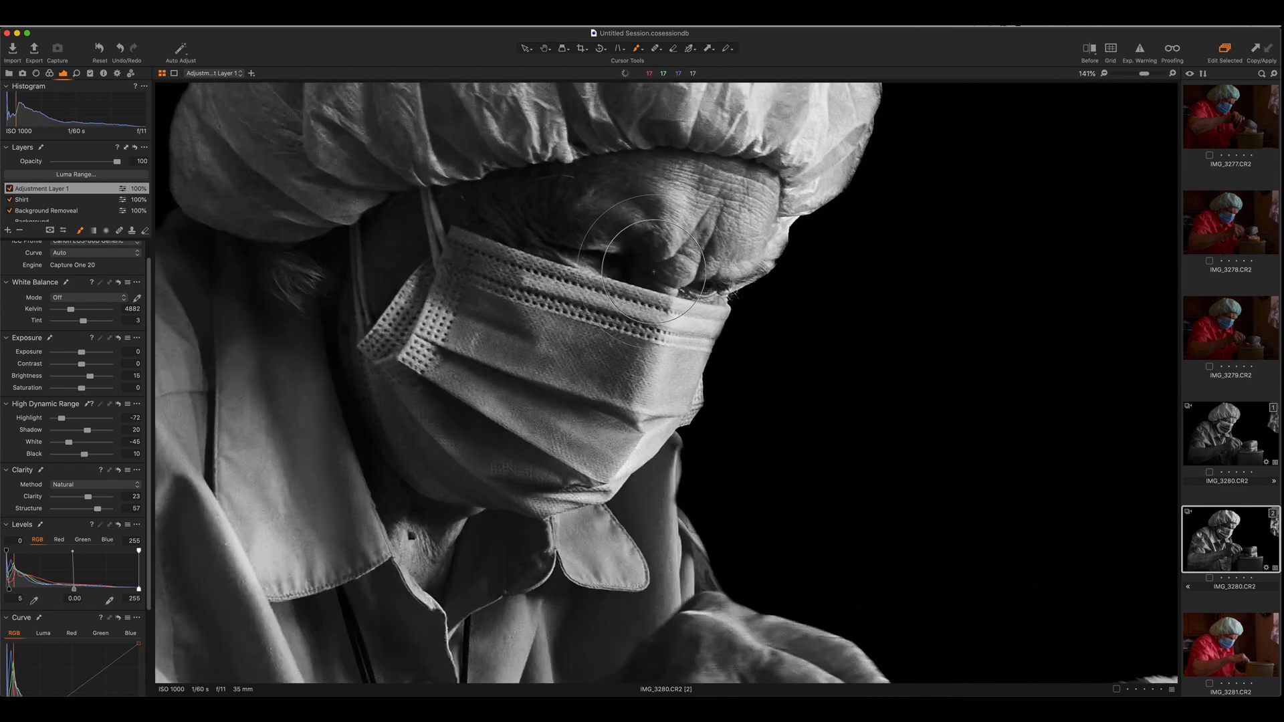
double_click(59, 189)
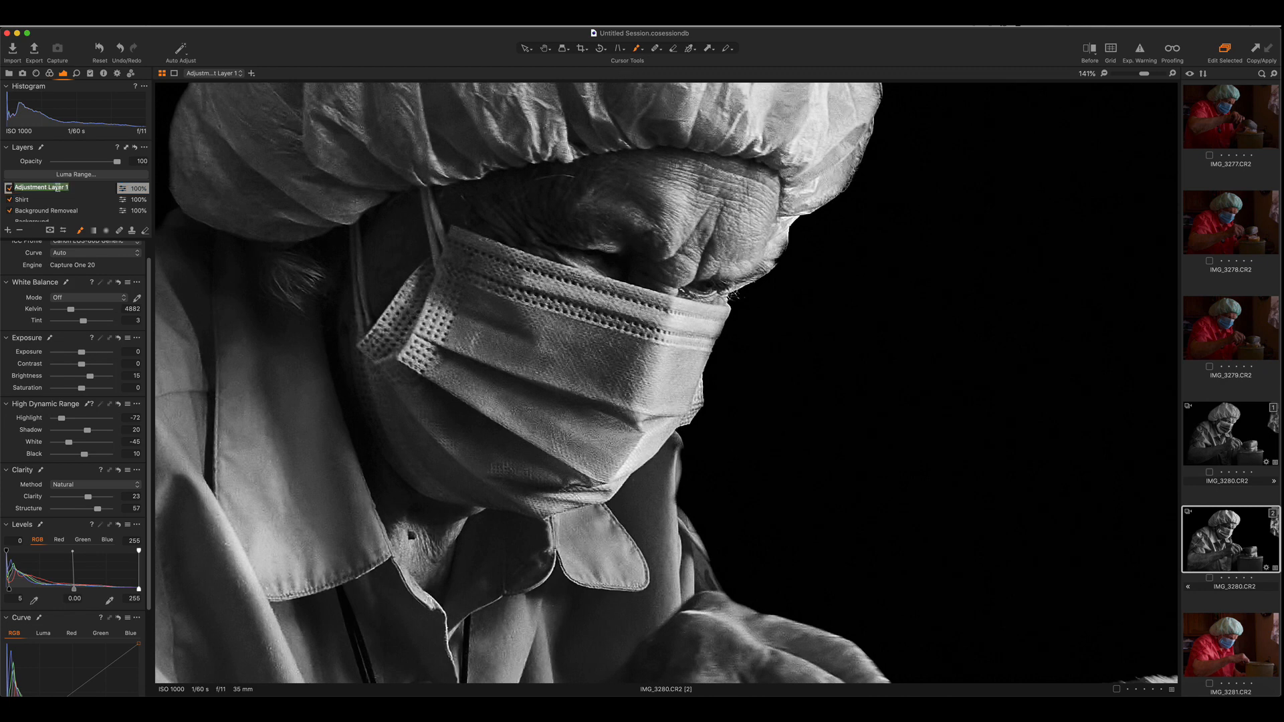
text(Skin)
key(Return)
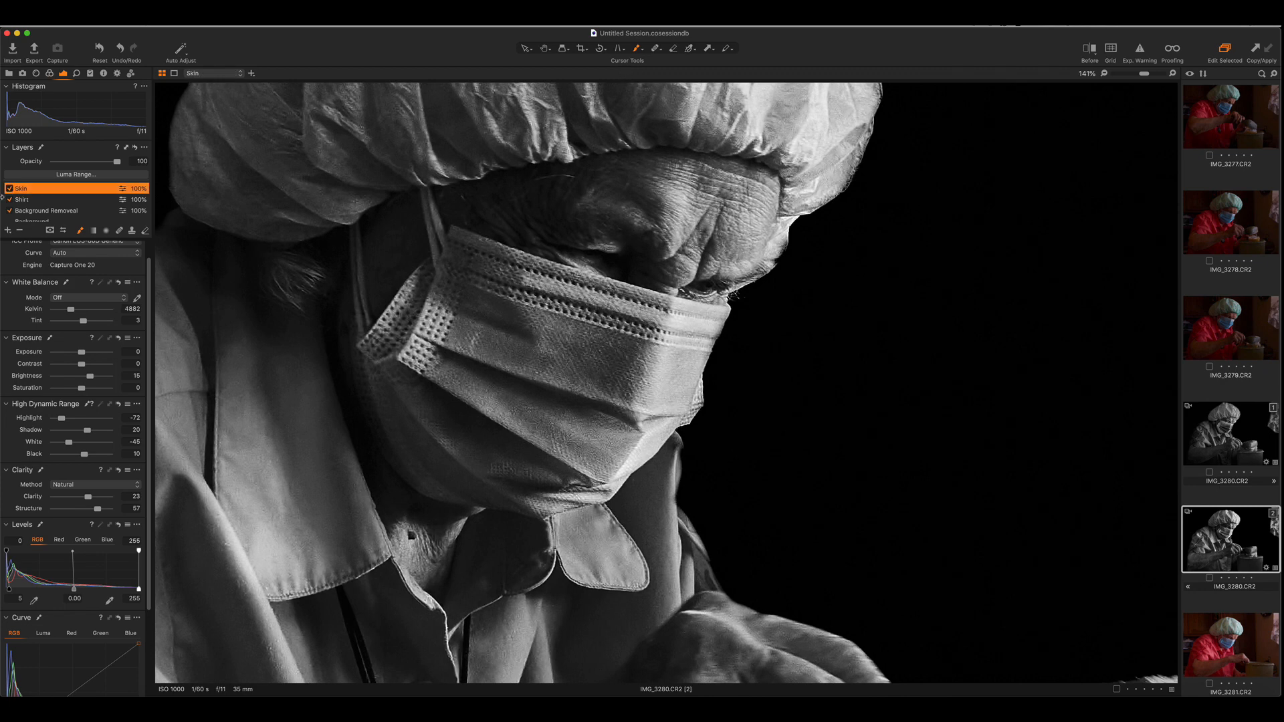
Step: Add another empty adjustment layer named Face and paint its mask over the skin between the cap and face mask
click(7, 231)
click(8, 234)
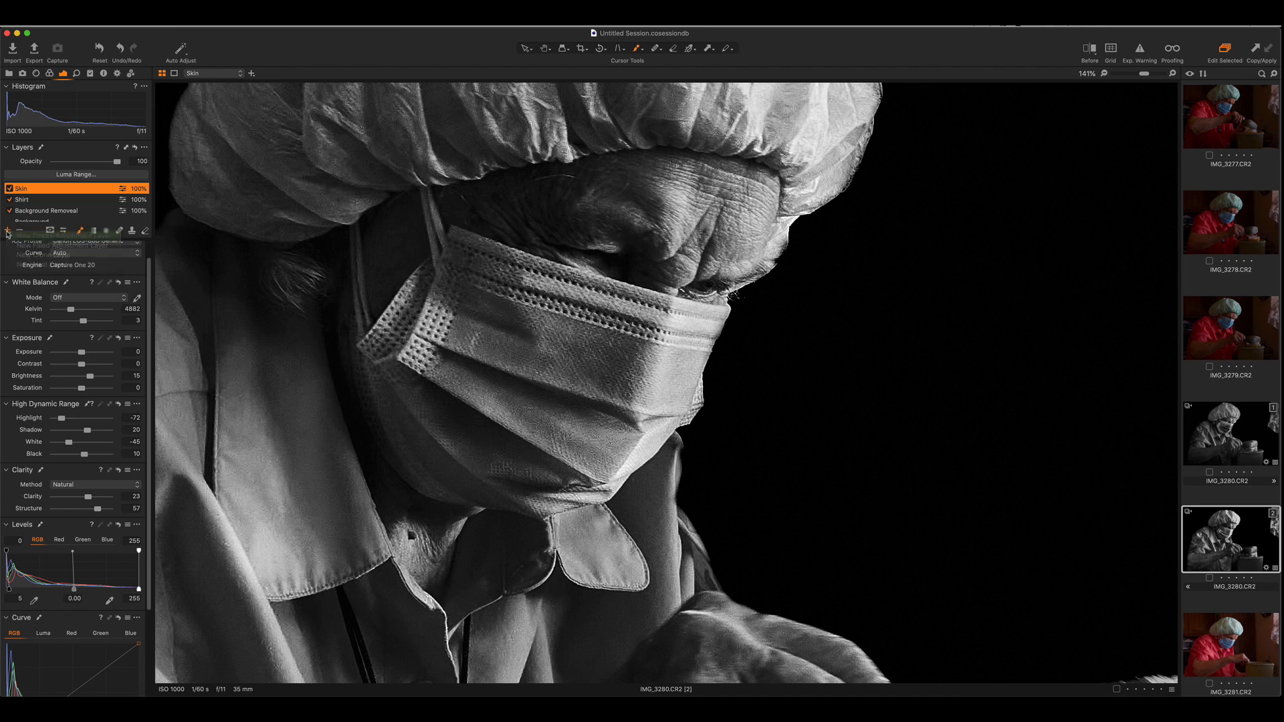
double_click(67, 190)
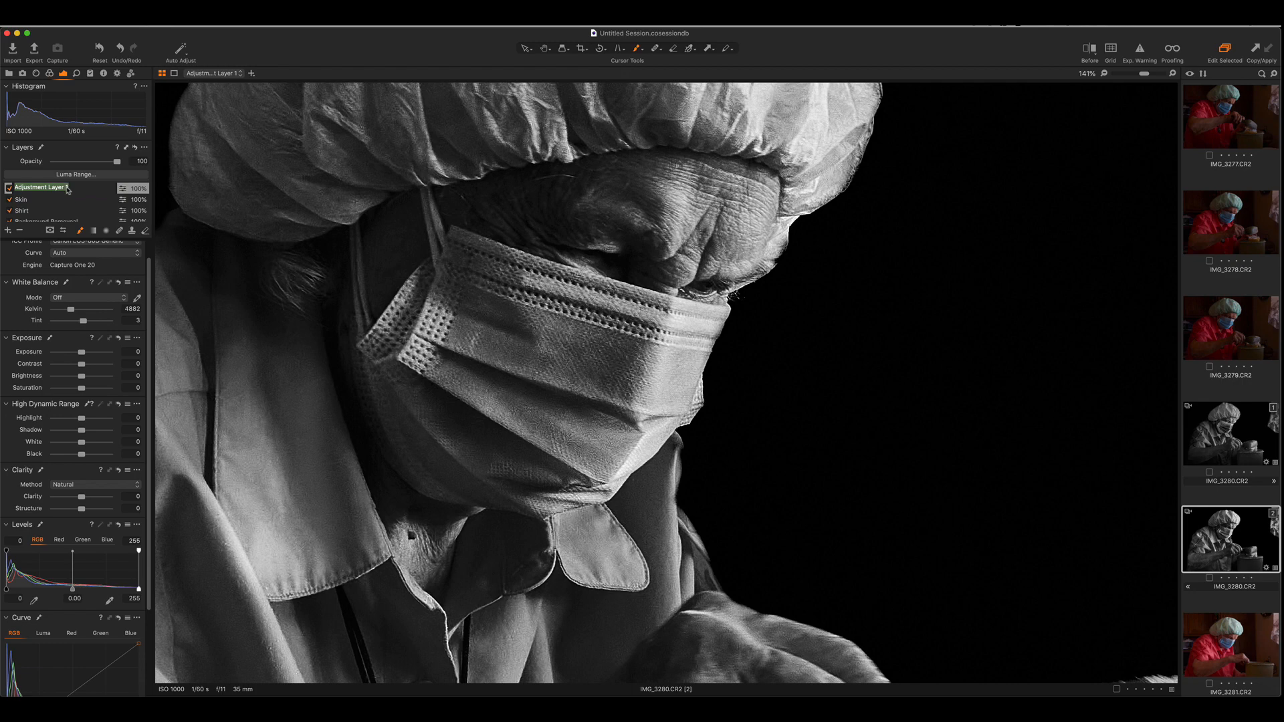
text(H)
mouse_move(538, 328)
mouse_down()
mouse_move(495, 315)
mouse_move(519, 303)
mouse_move(479, 347)
mouse_move(638, 430)
mouse_up()
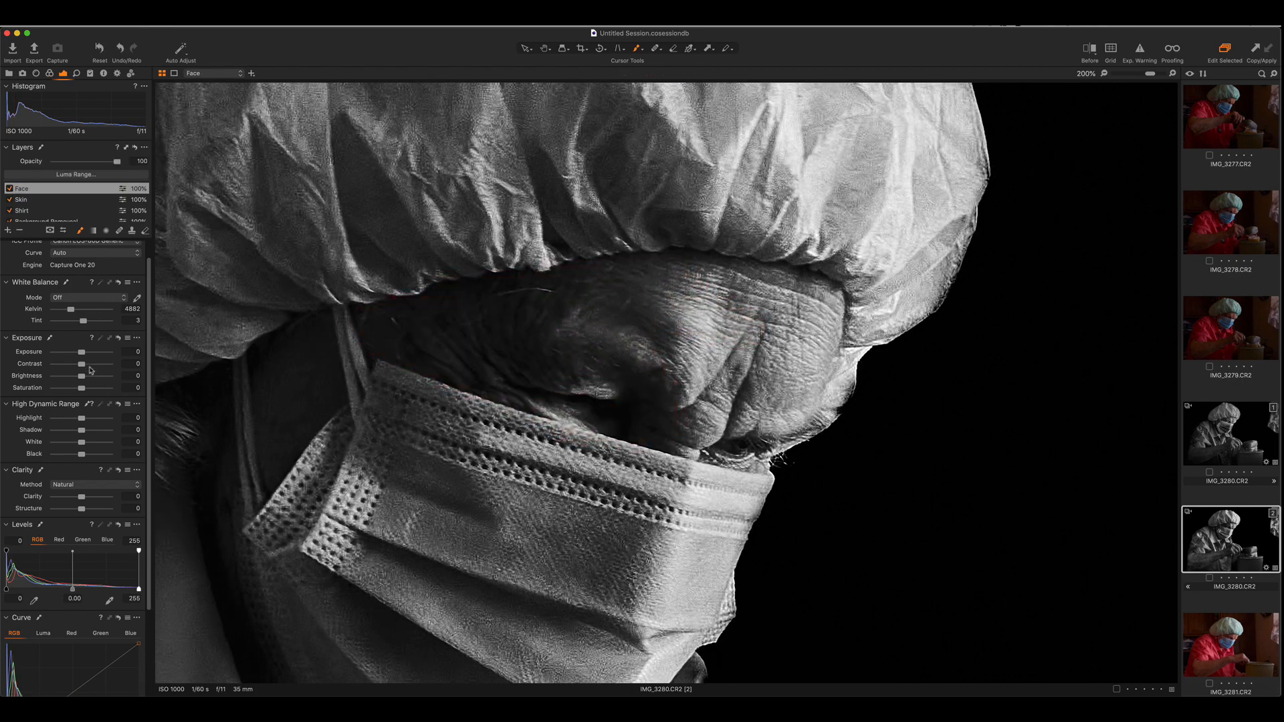
Step: Set the Face layer's Contrast to 26, Highlight -35, Shadow 46, White -37, Black 36, Clarity -39 and Structure 50
click(95, 365)
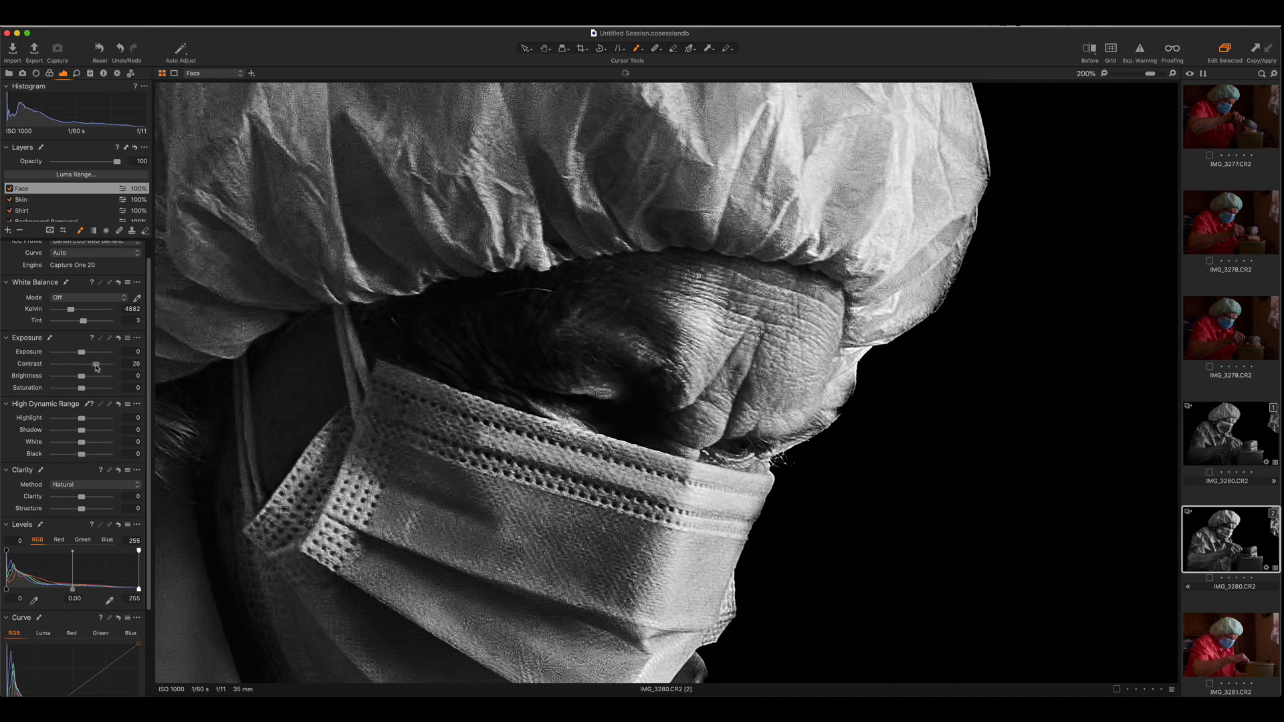
click(94, 432)
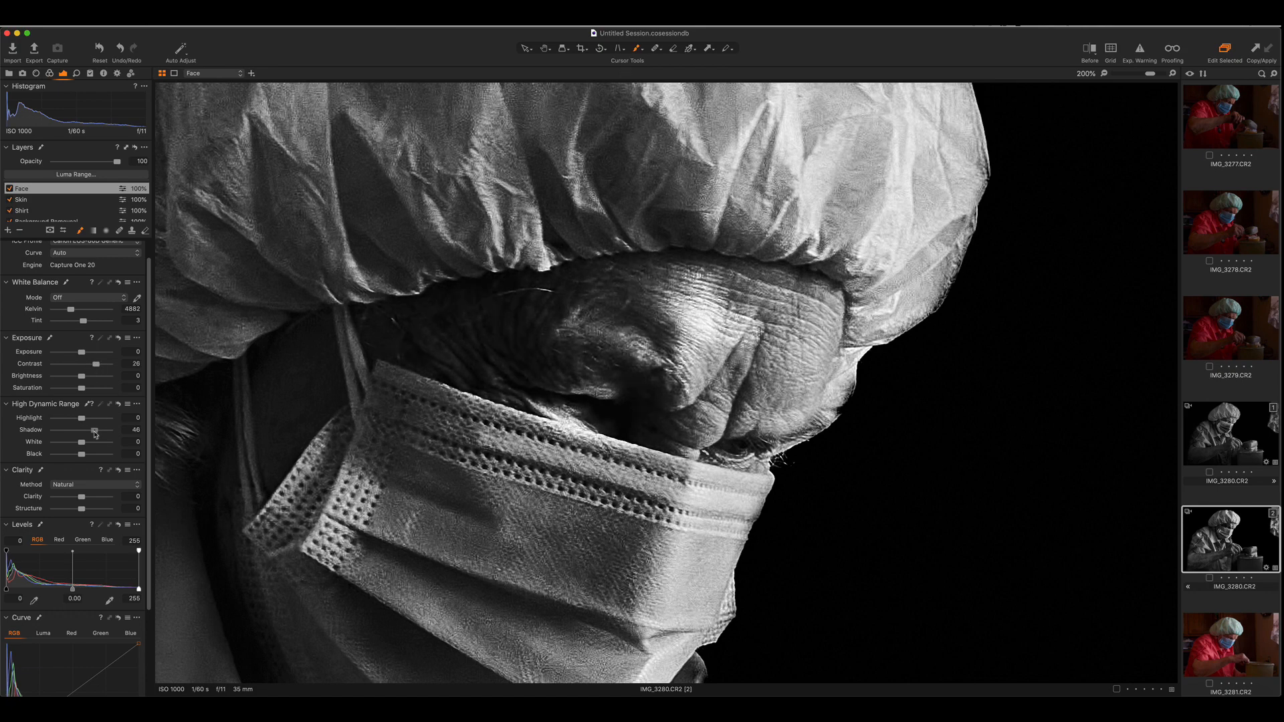
click(70, 442)
click(91, 454)
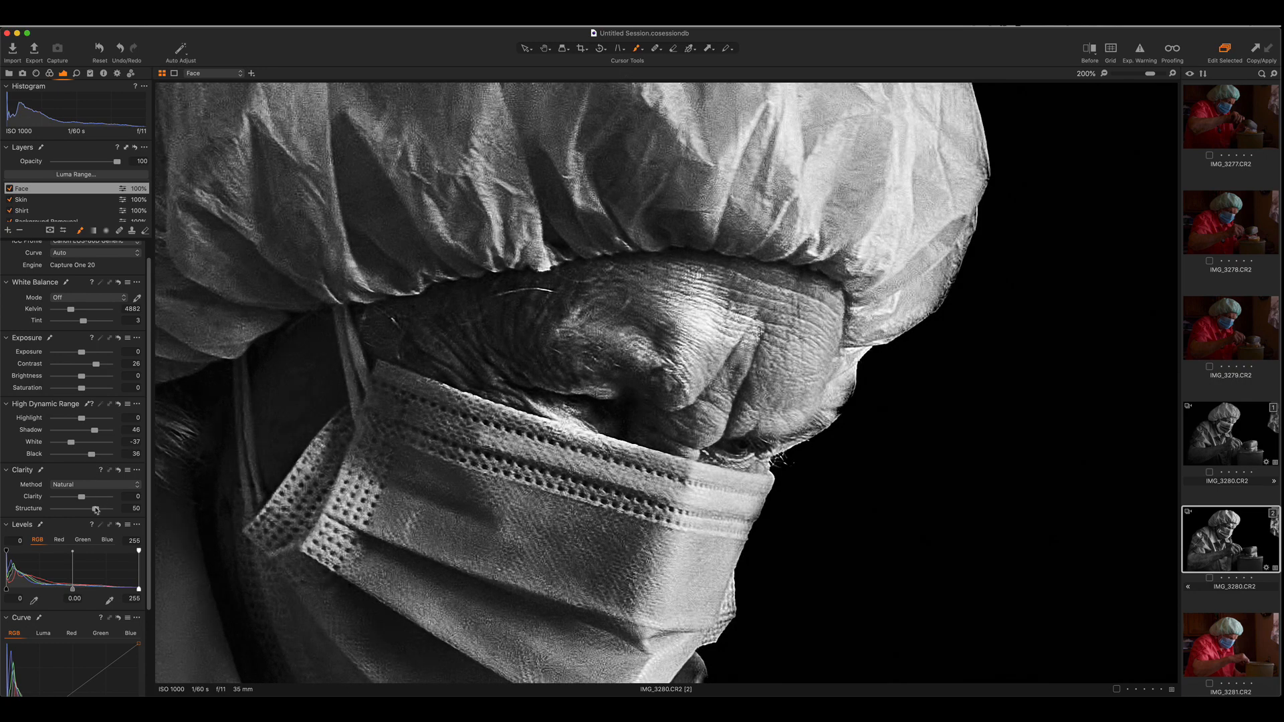
drag(79, 497, 70, 497)
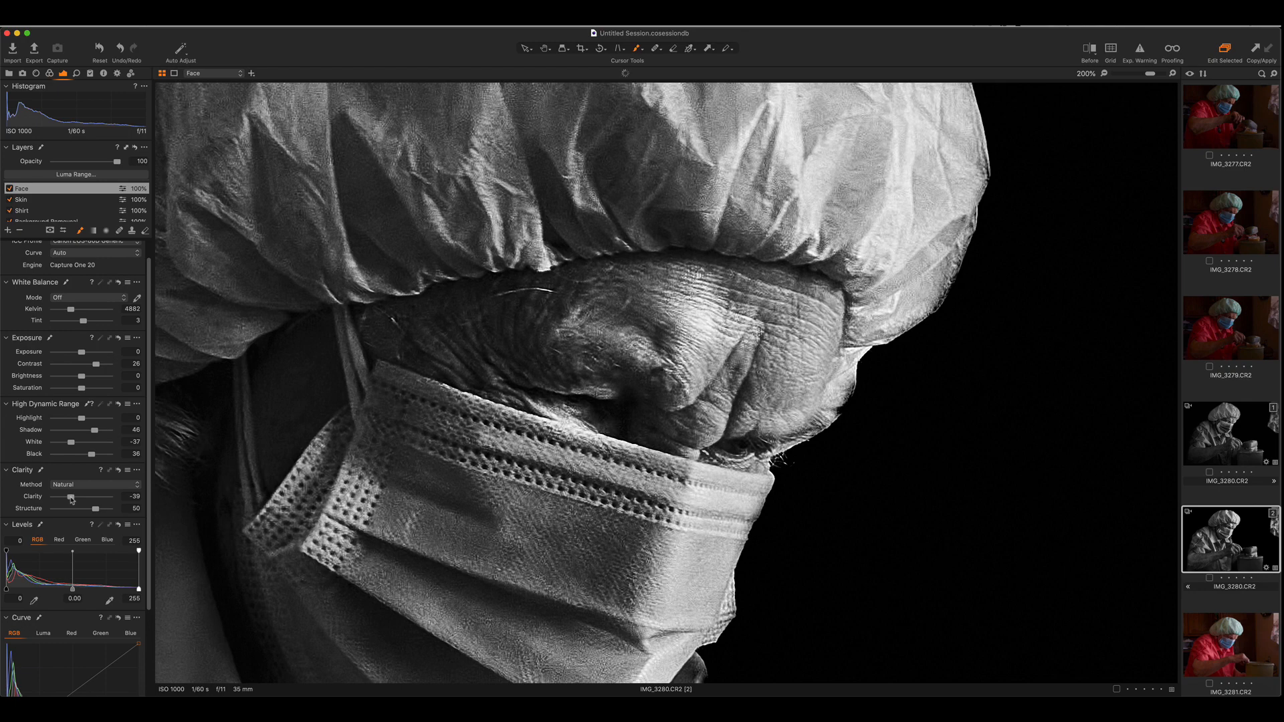
key(super+0)
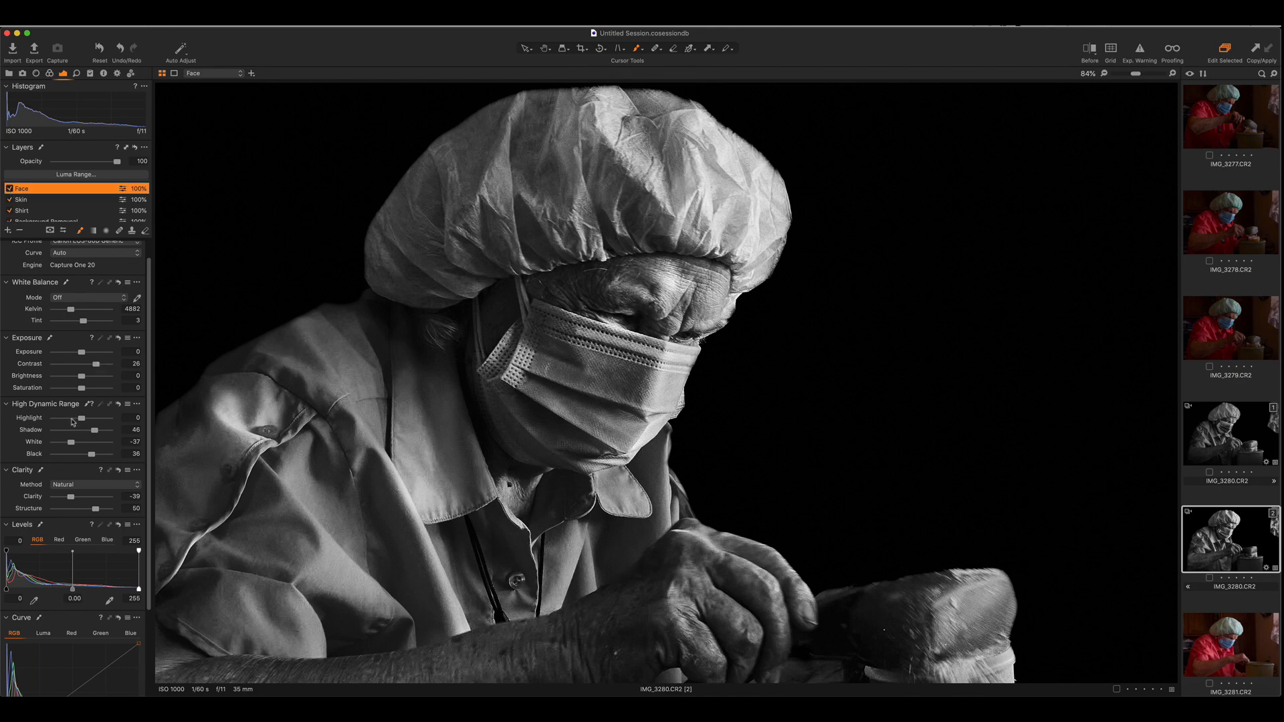
click(73, 418)
scroll(668, 291, down, 3)
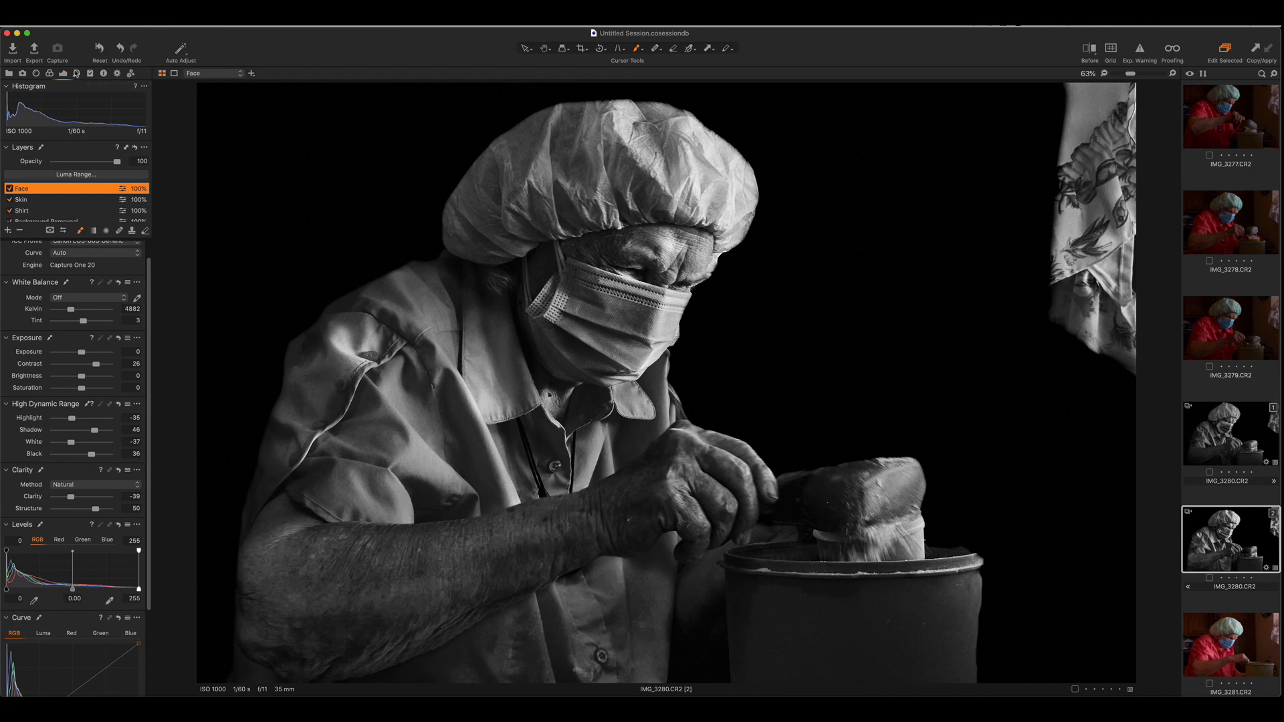
Step: Add the Styles and Presets tool to the Details tool set, below Black & White
click(77, 74)
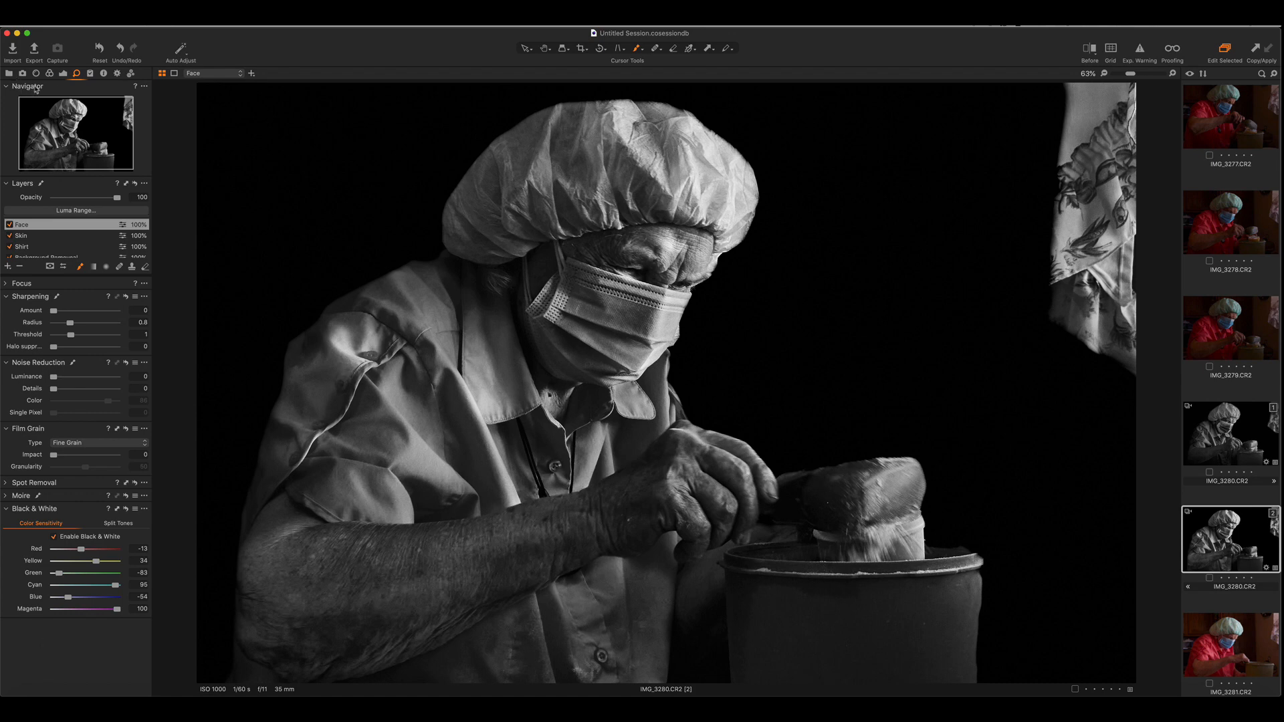
right_click(50, 664)
mouse_move(52, 659)
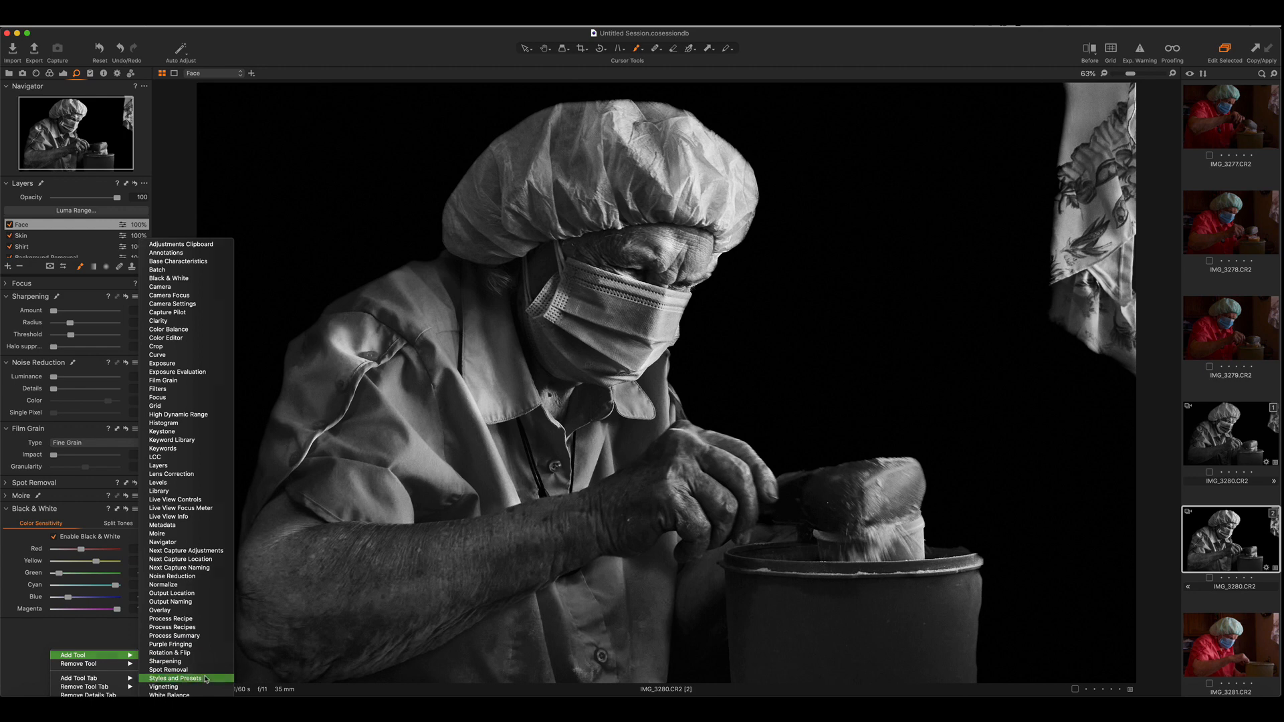
click(205, 679)
scroll(43, 654, down, 1)
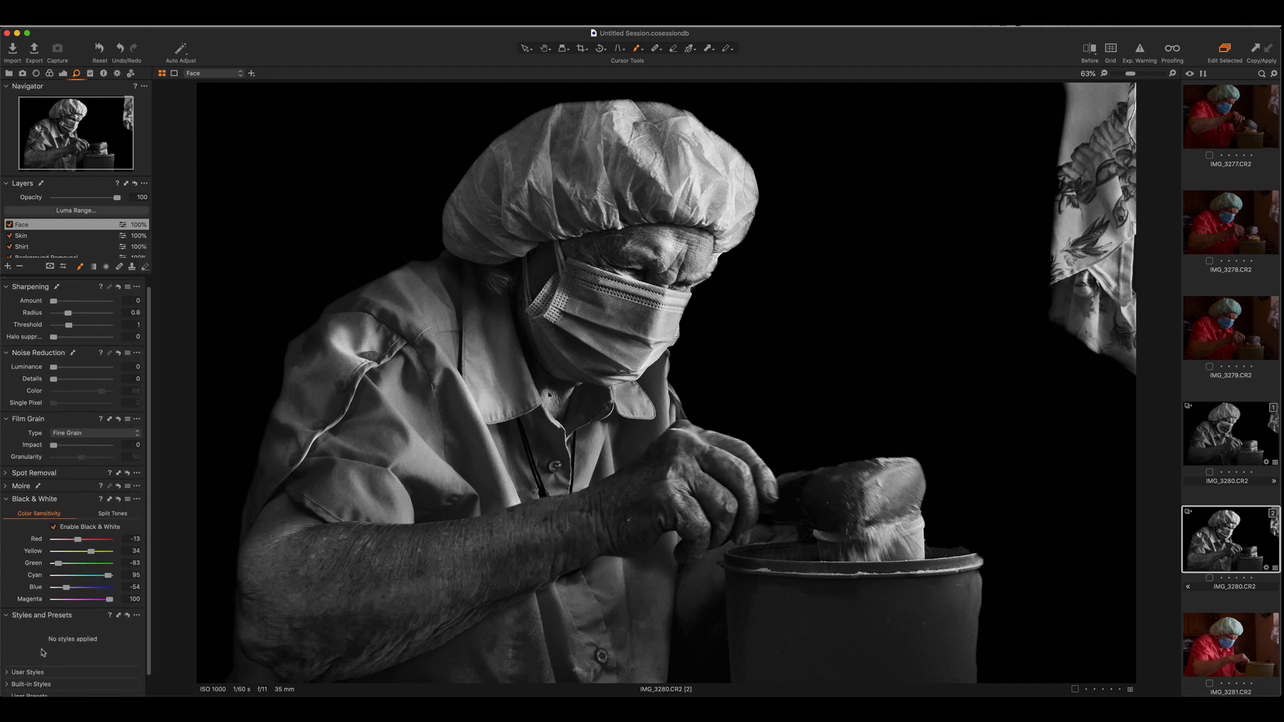
scroll(30, 646, down, 1)
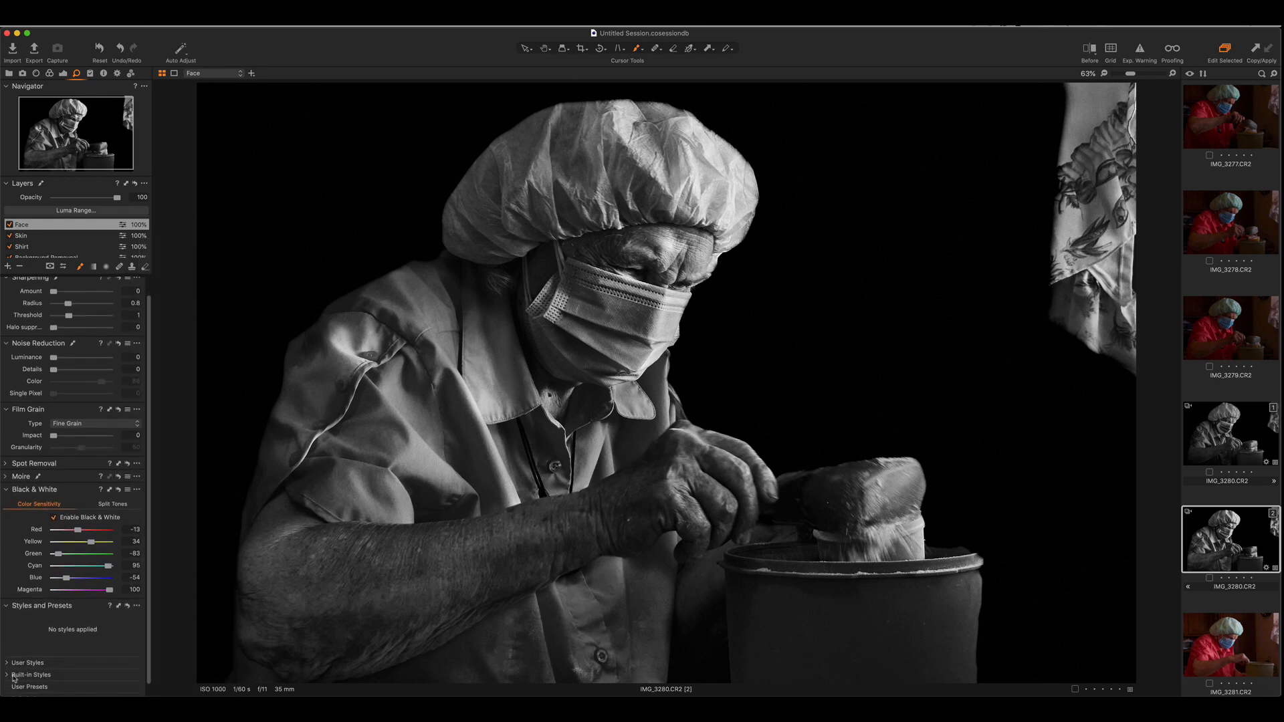
scroll(18, 650, down, 1)
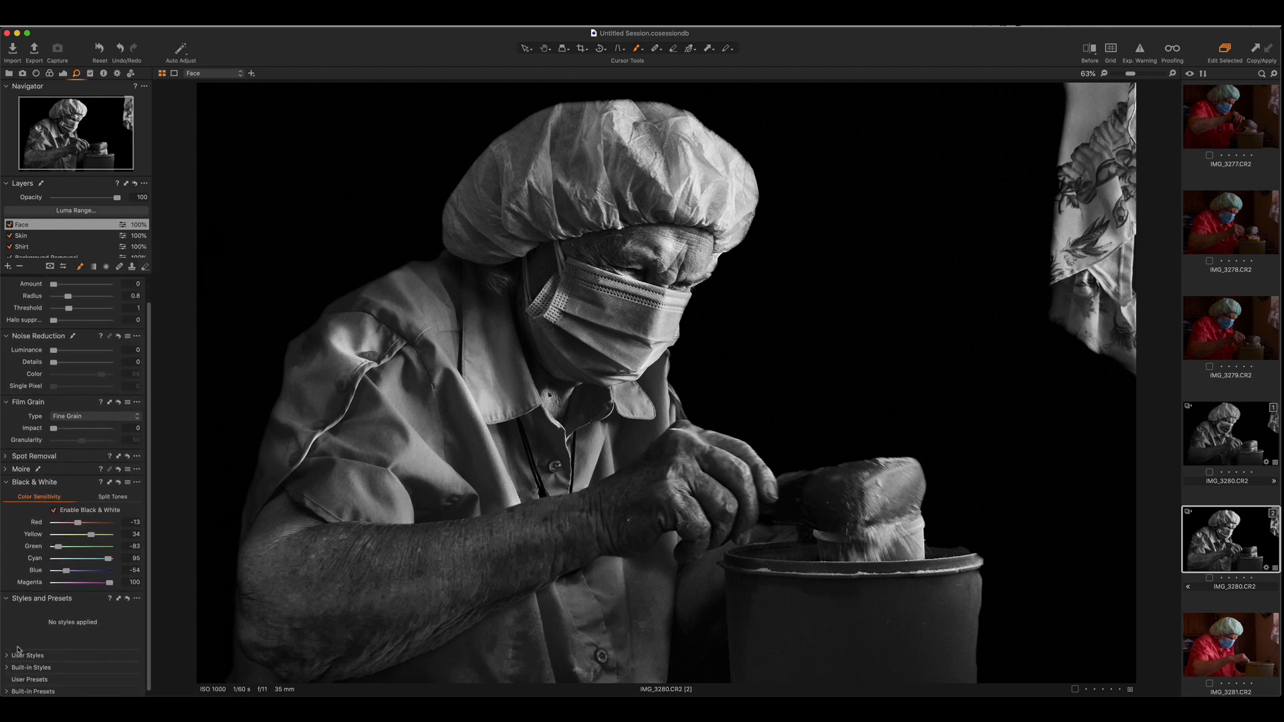
Step: Review the included adjustments and save them as a user style named "Black and white portrait" in the Styles folder
click(137, 593)
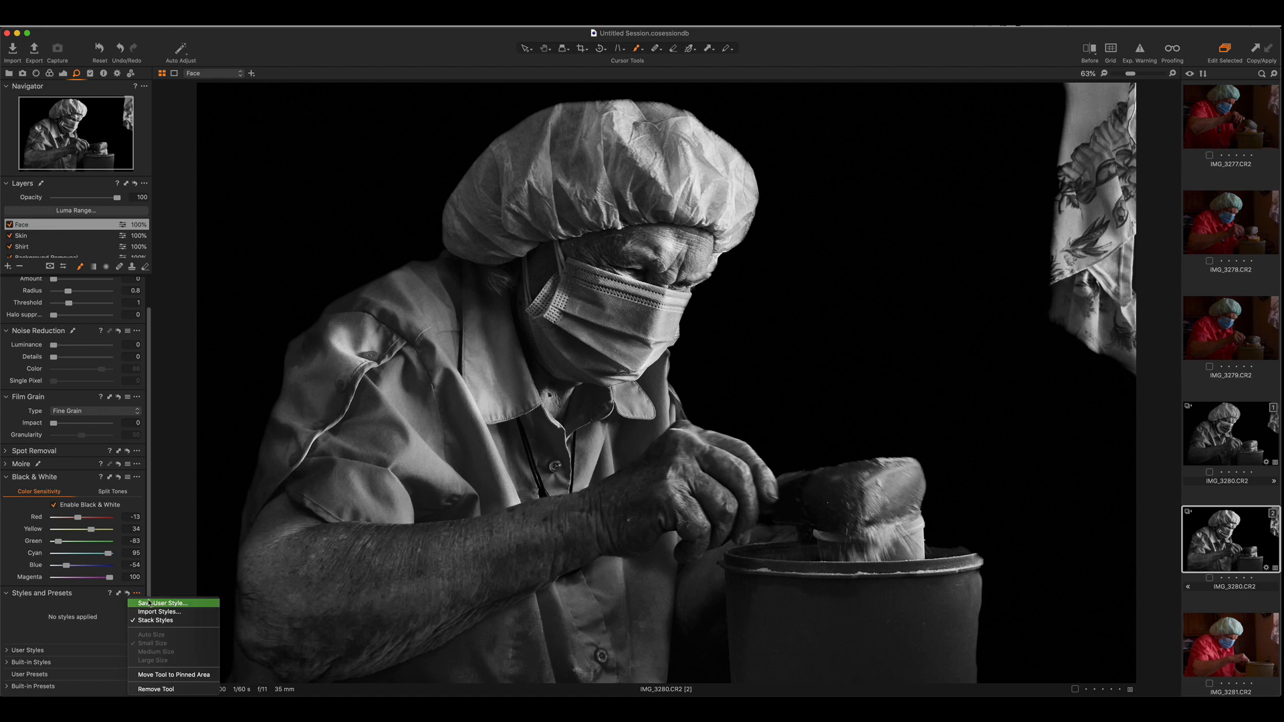
click(148, 603)
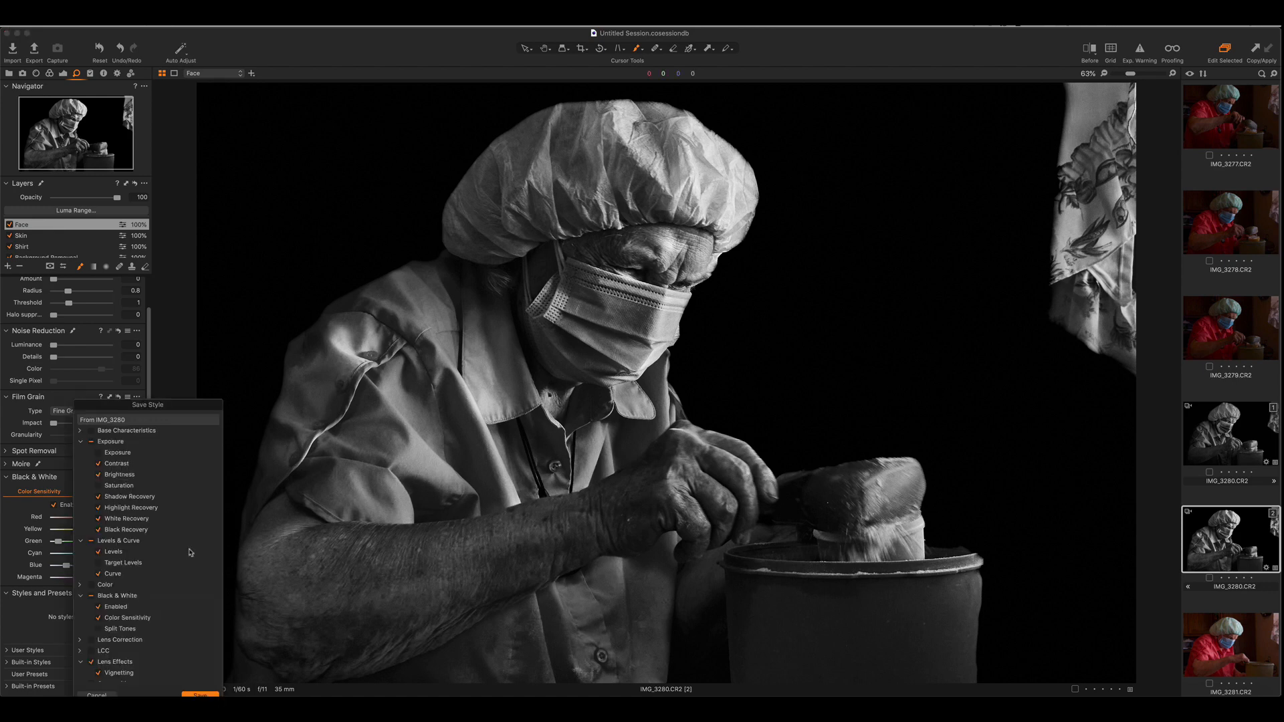
scroll(145, 600, down, 10)
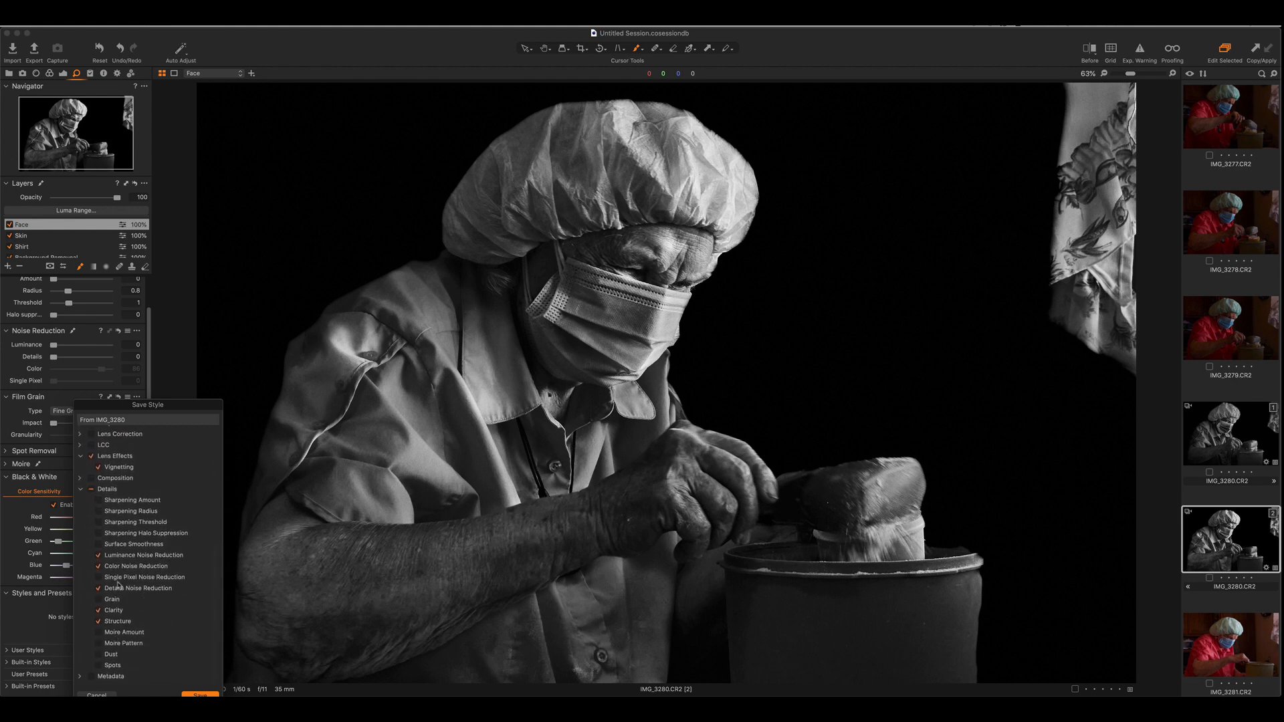
scroll(118, 583, up, 10)
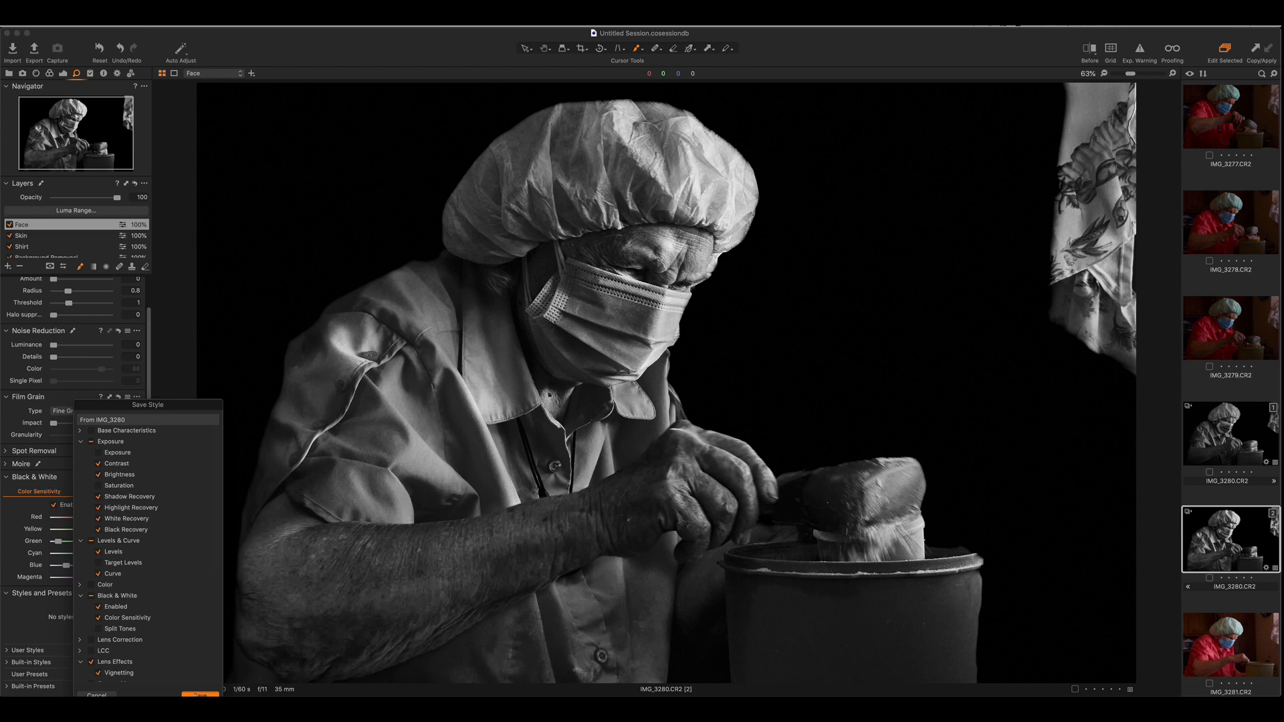
click(200, 694)
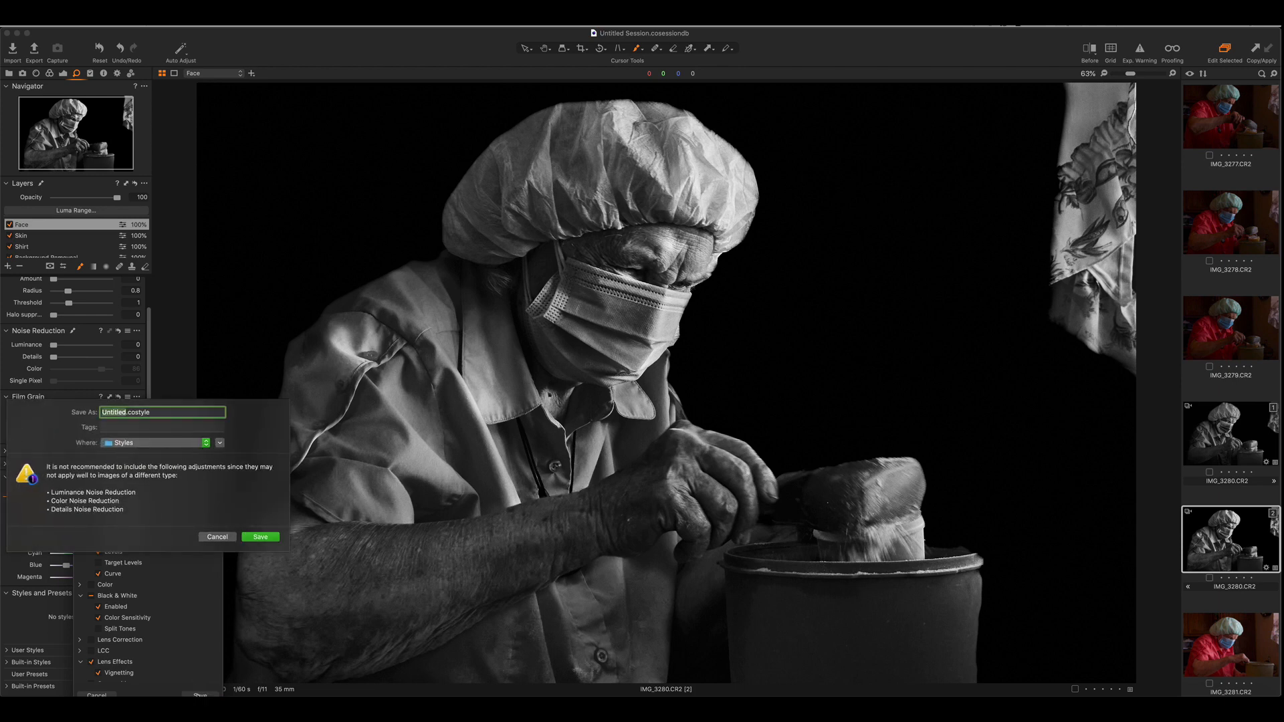
text(Black a)
text(nd white)
text( portrait)
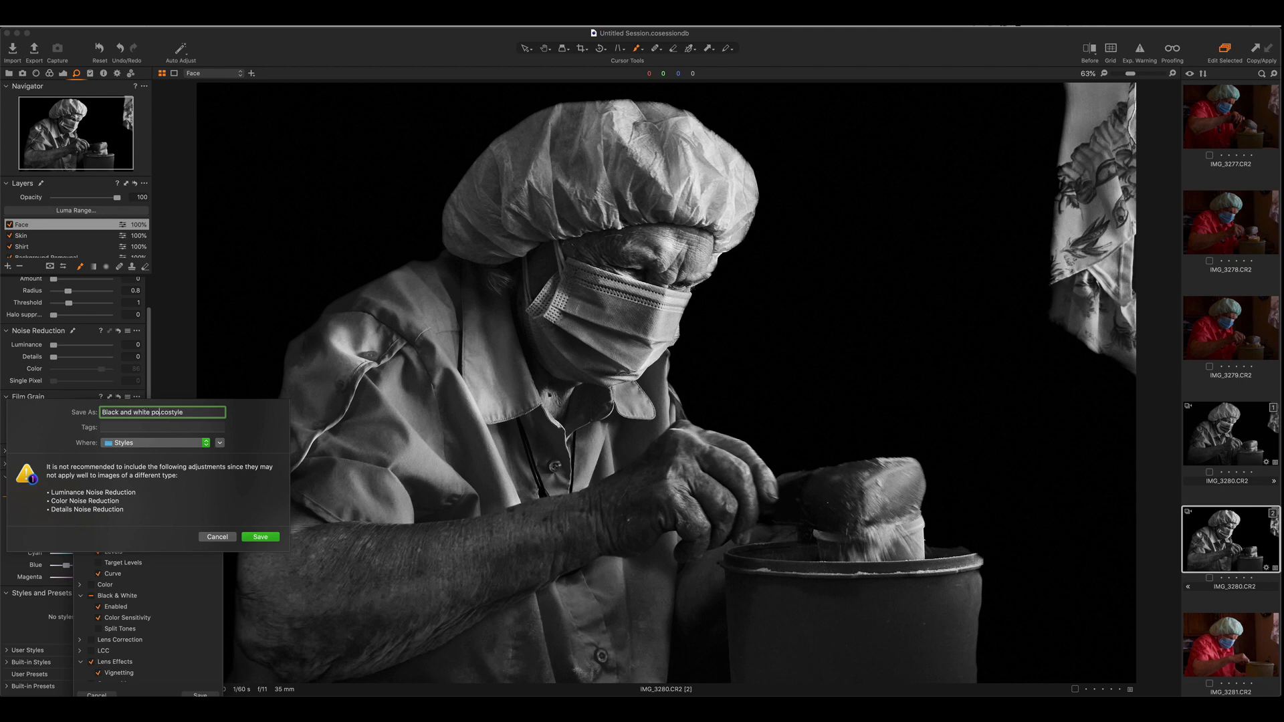